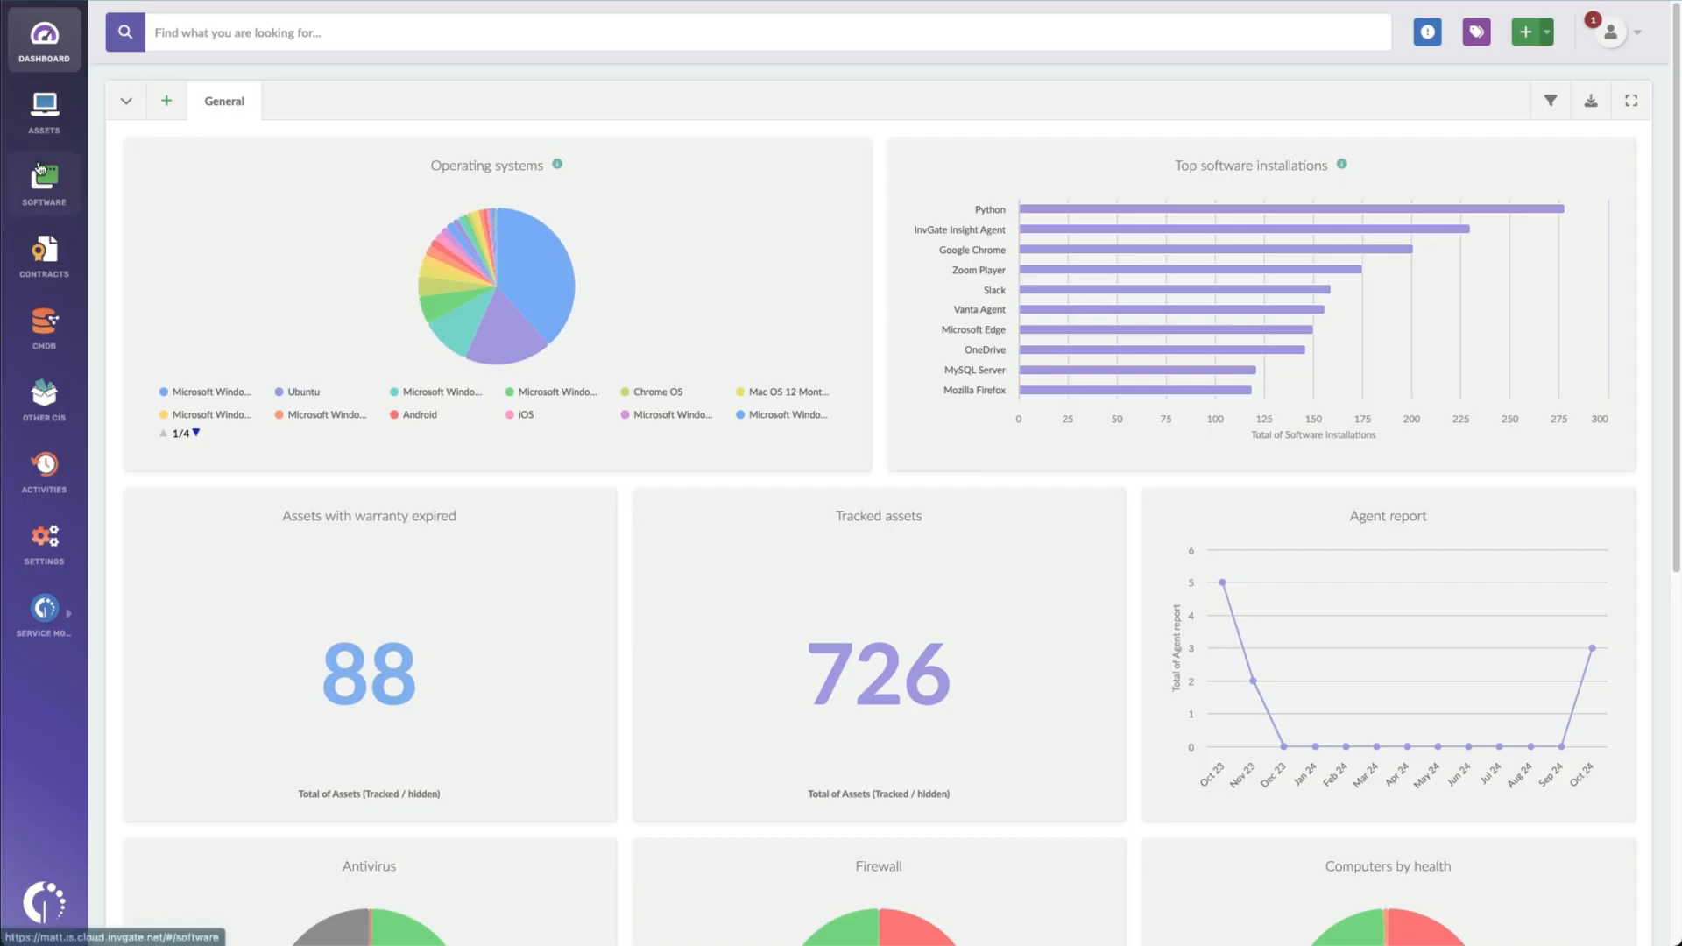
Add Google Chrome (v128.0.6613.138) from the built-in library to the software deployment packages
click(44, 183)
click(1187, 94)
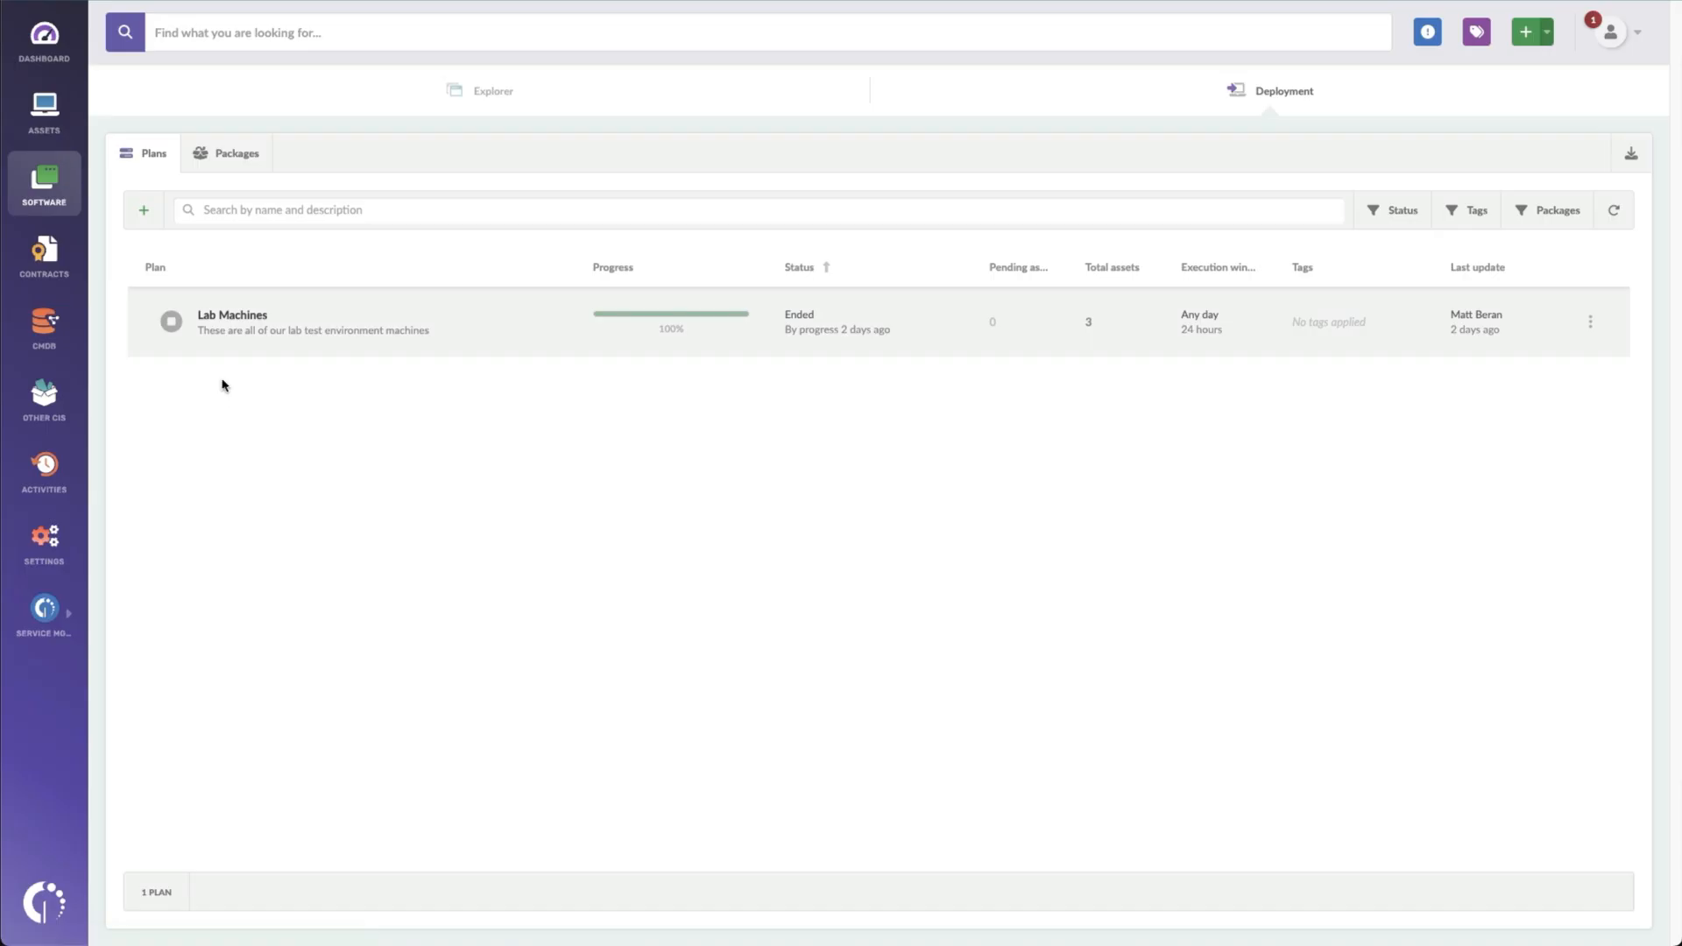
click(232, 150)
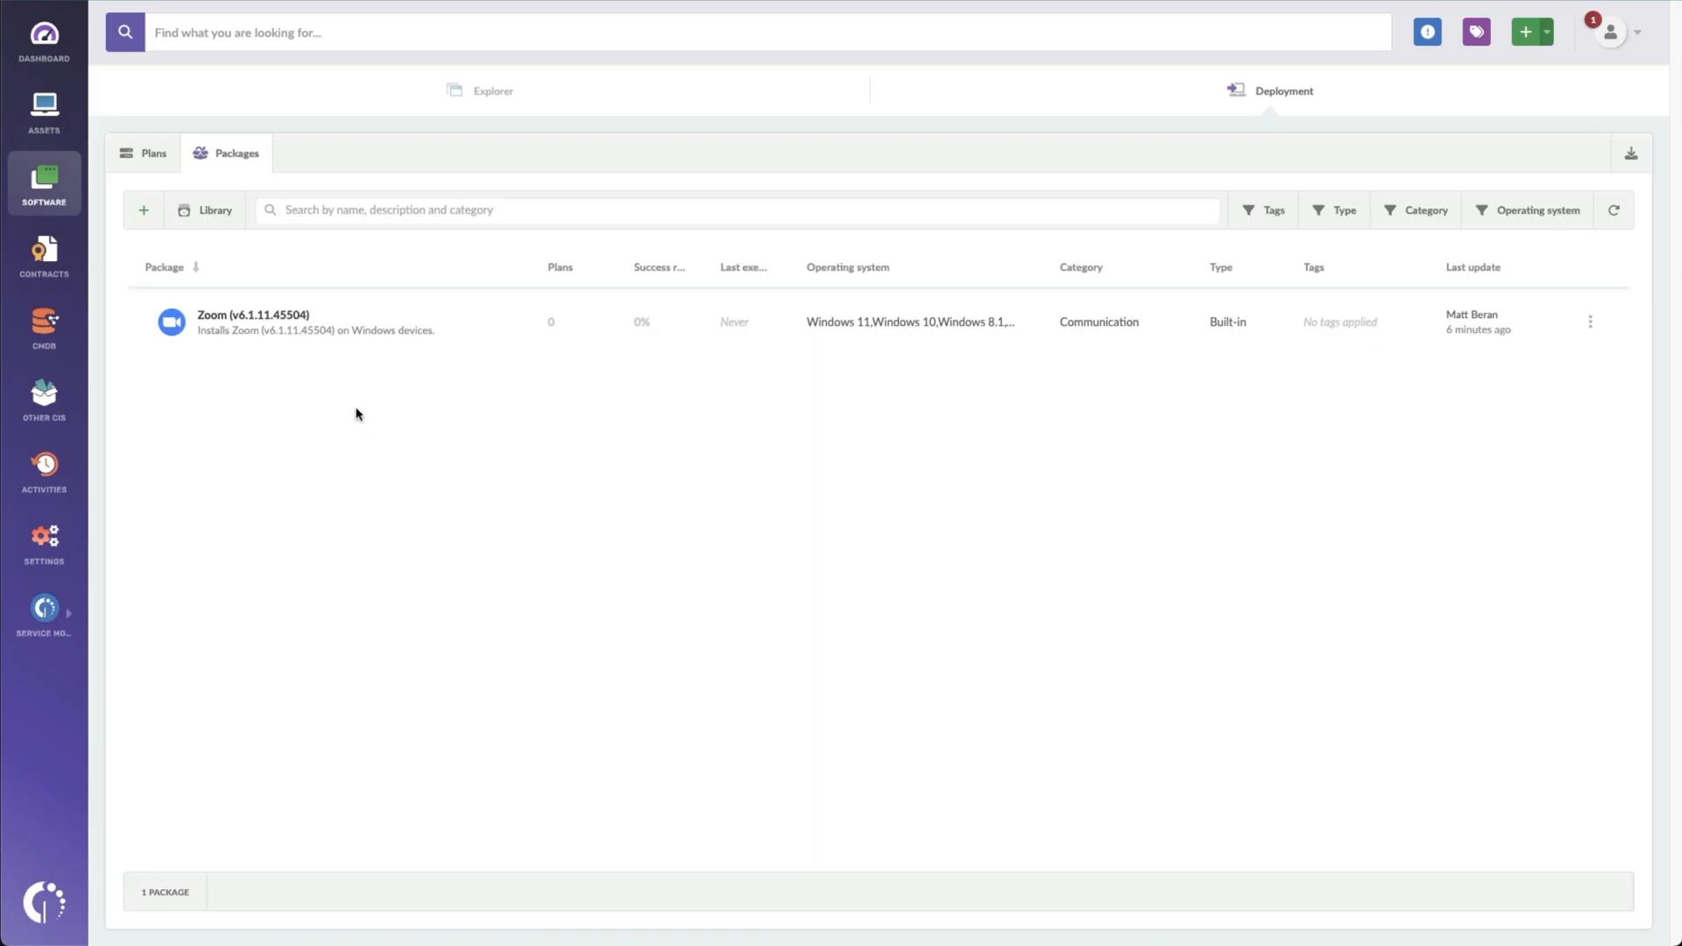
click(215, 212)
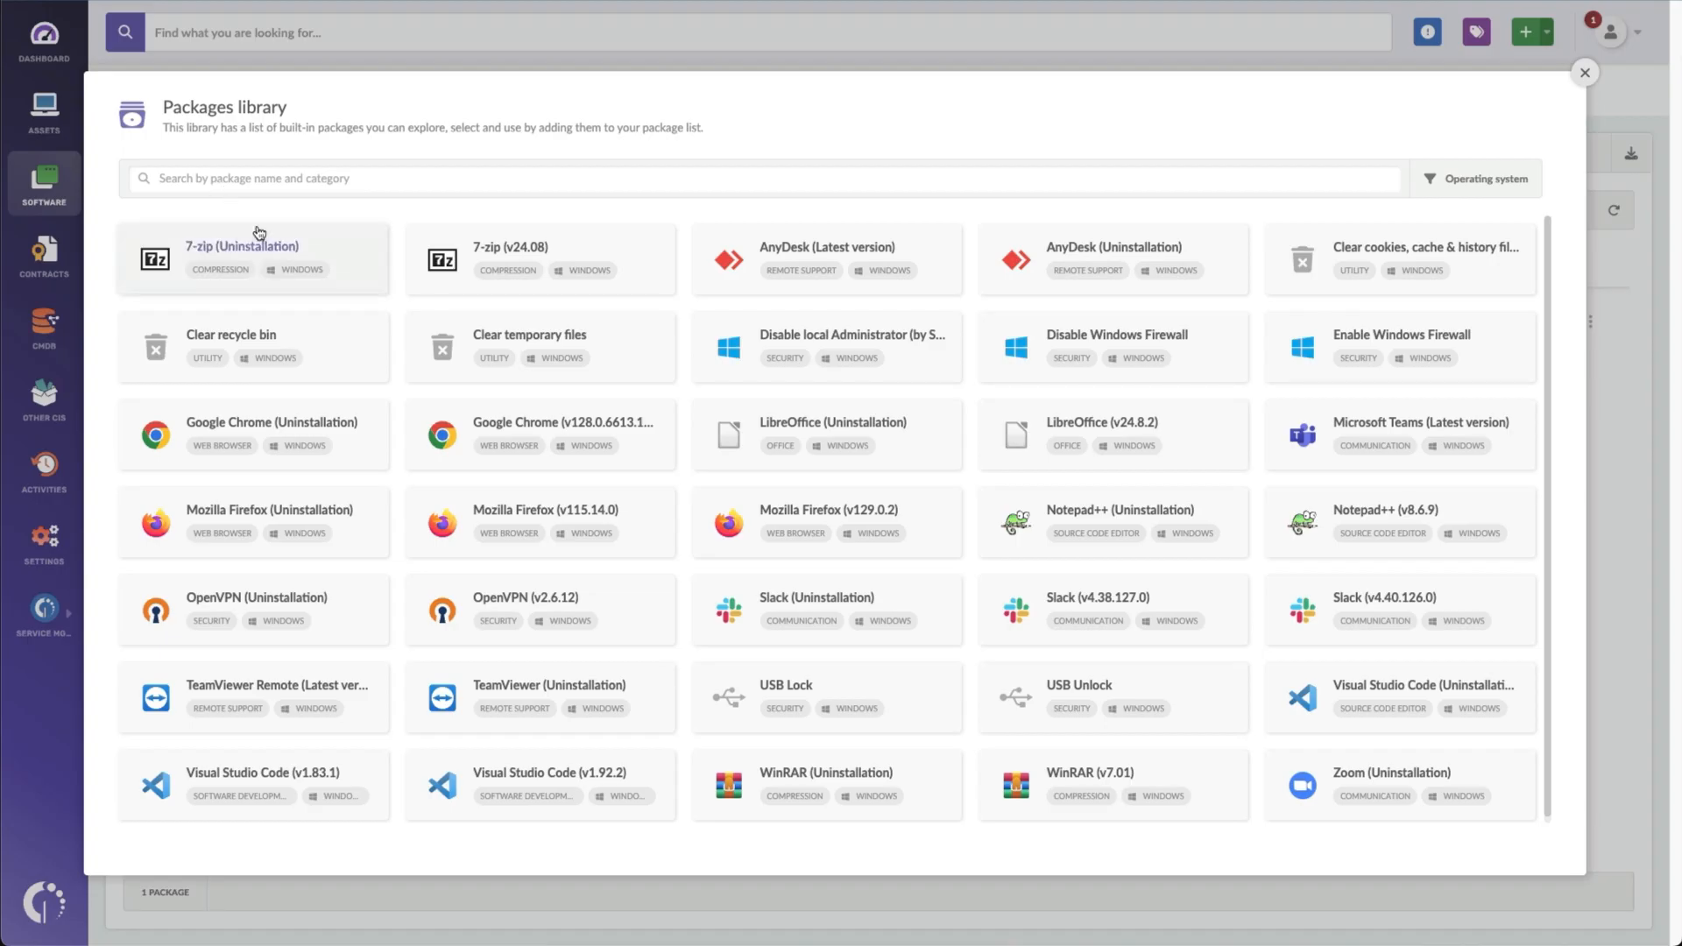
click(504, 428)
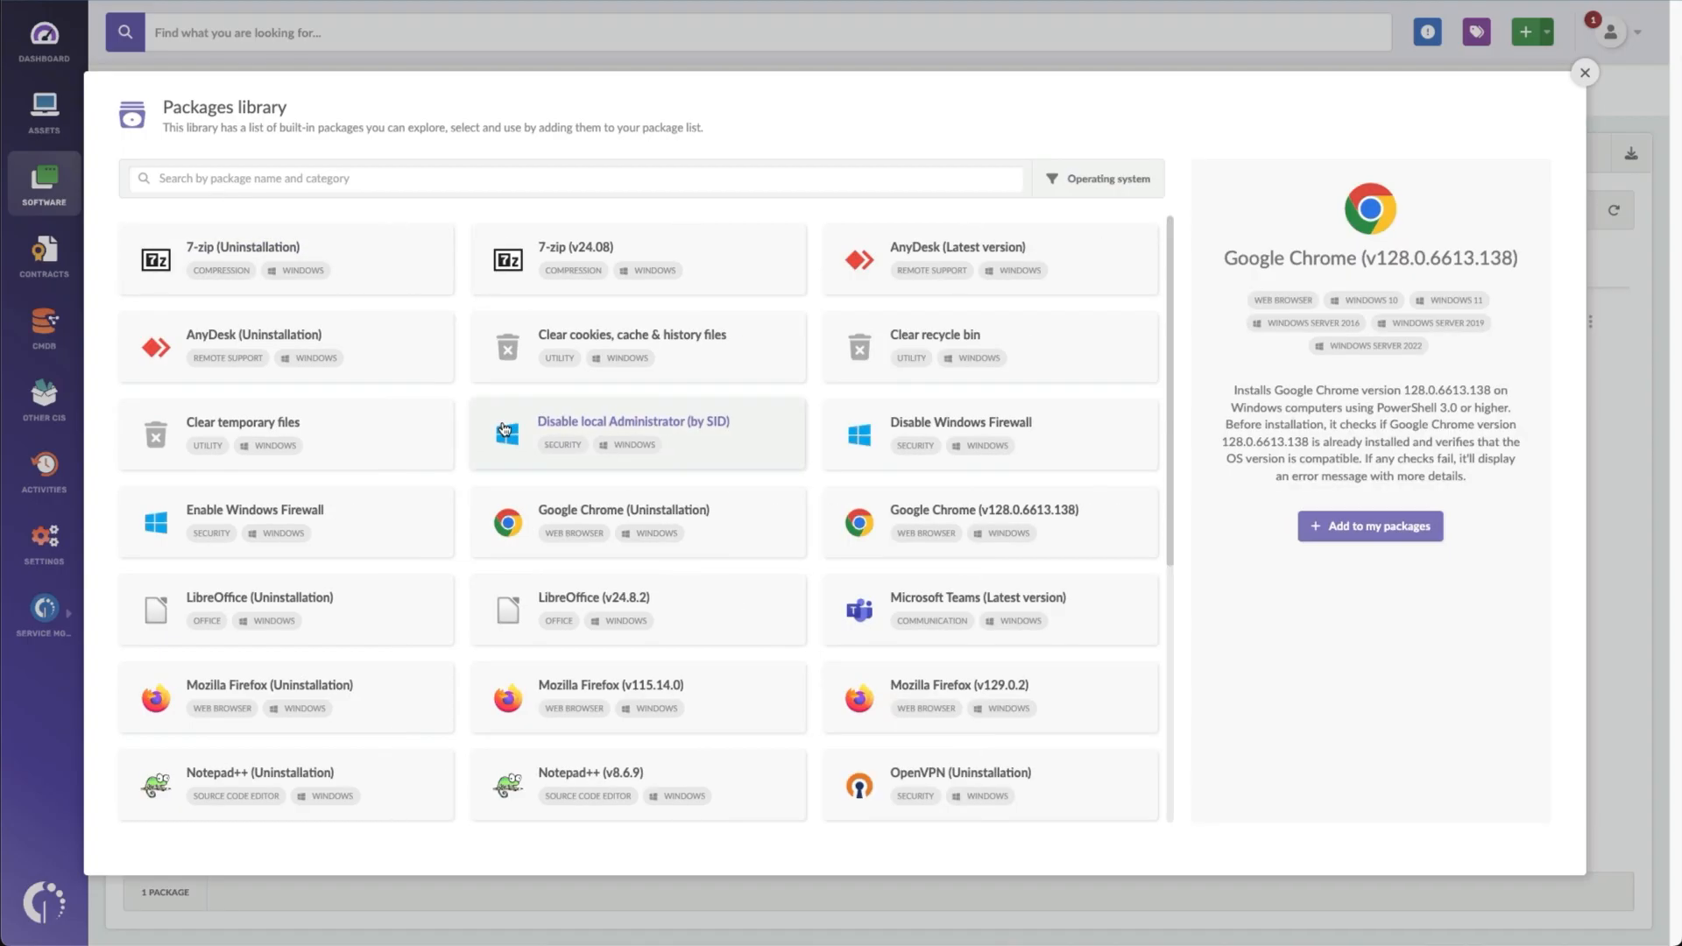
click(1371, 527)
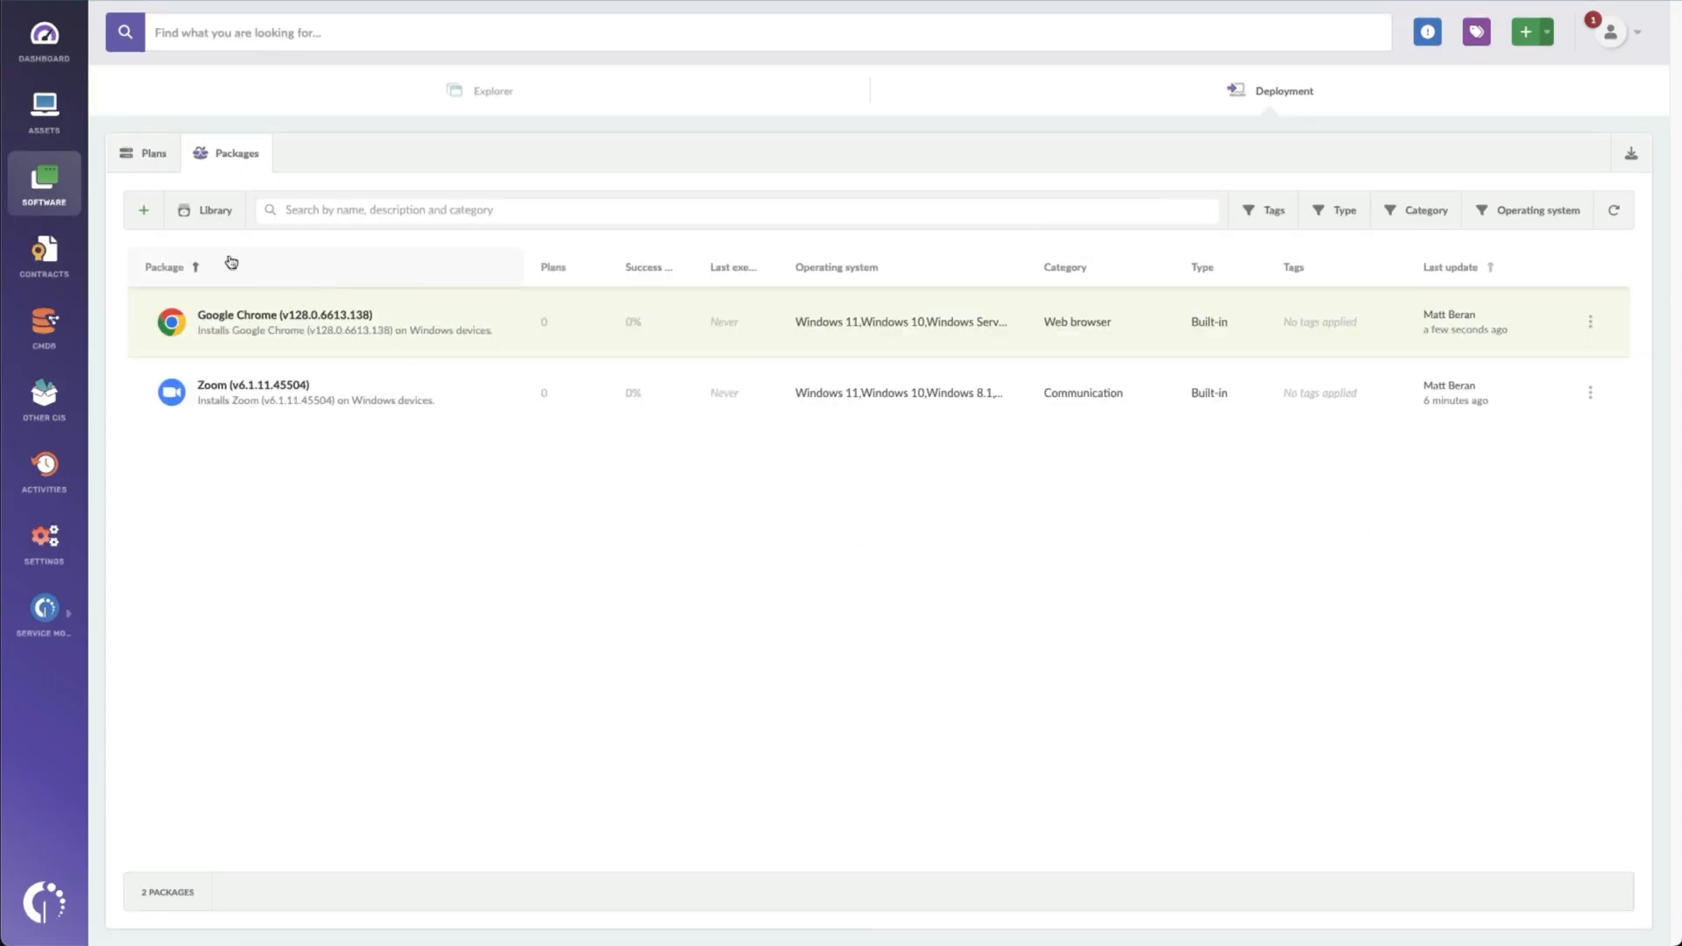
Add Notepad++ (v8.6.9) from the packages library to the package list
click(211, 205)
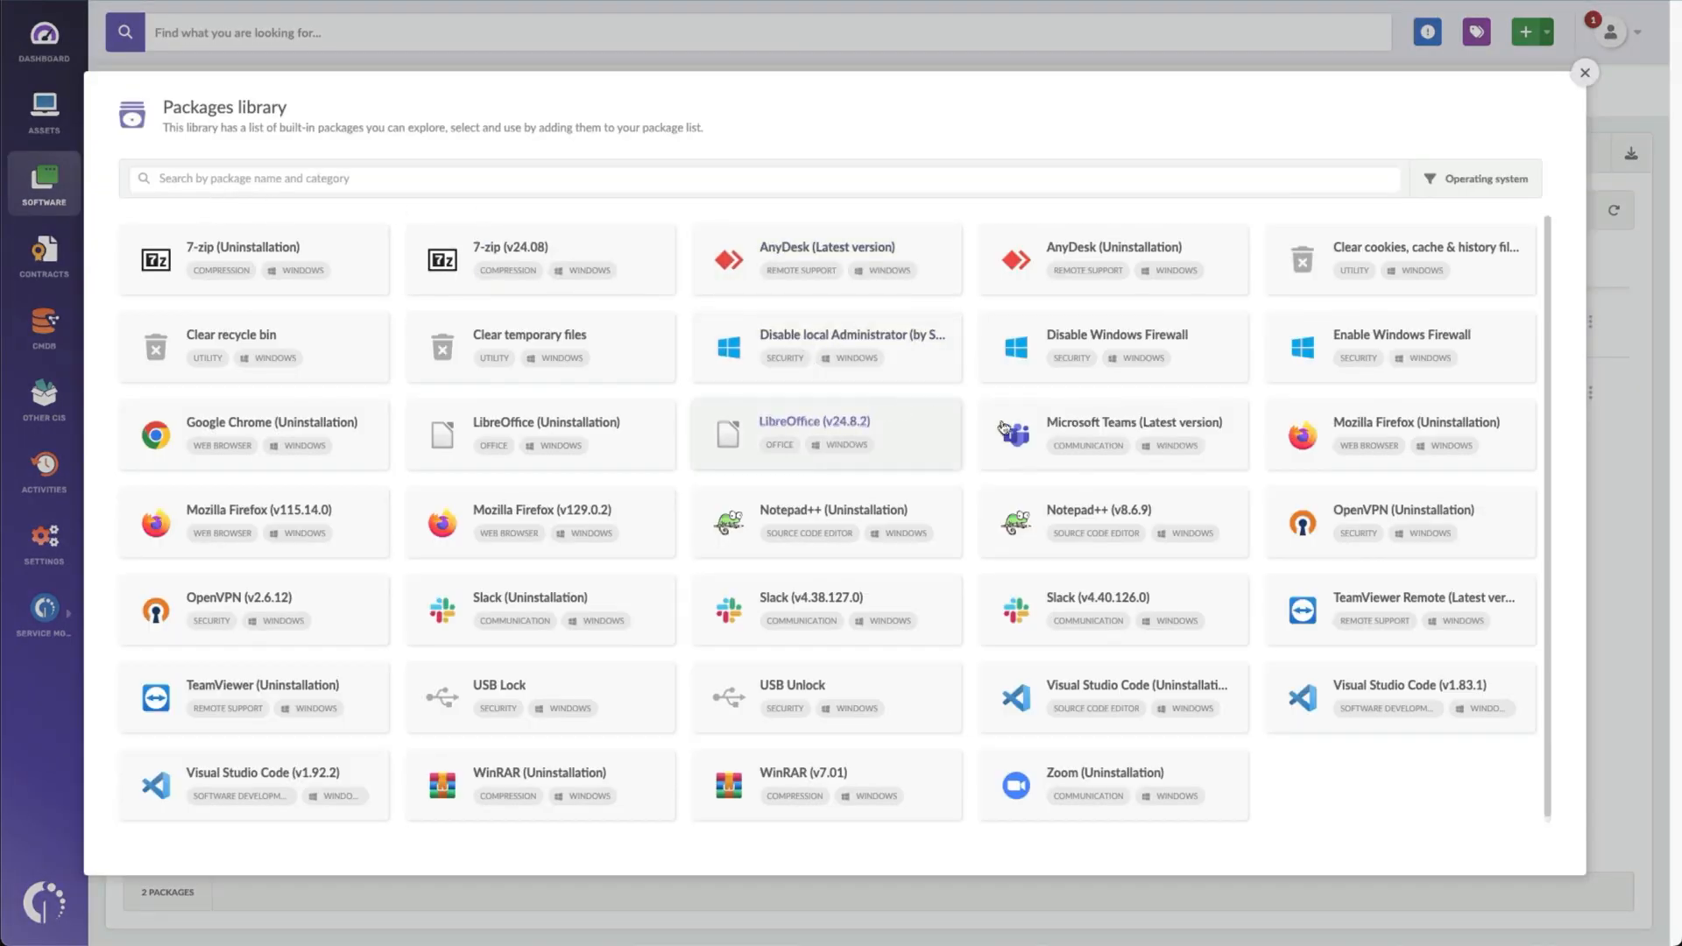
click(1038, 515)
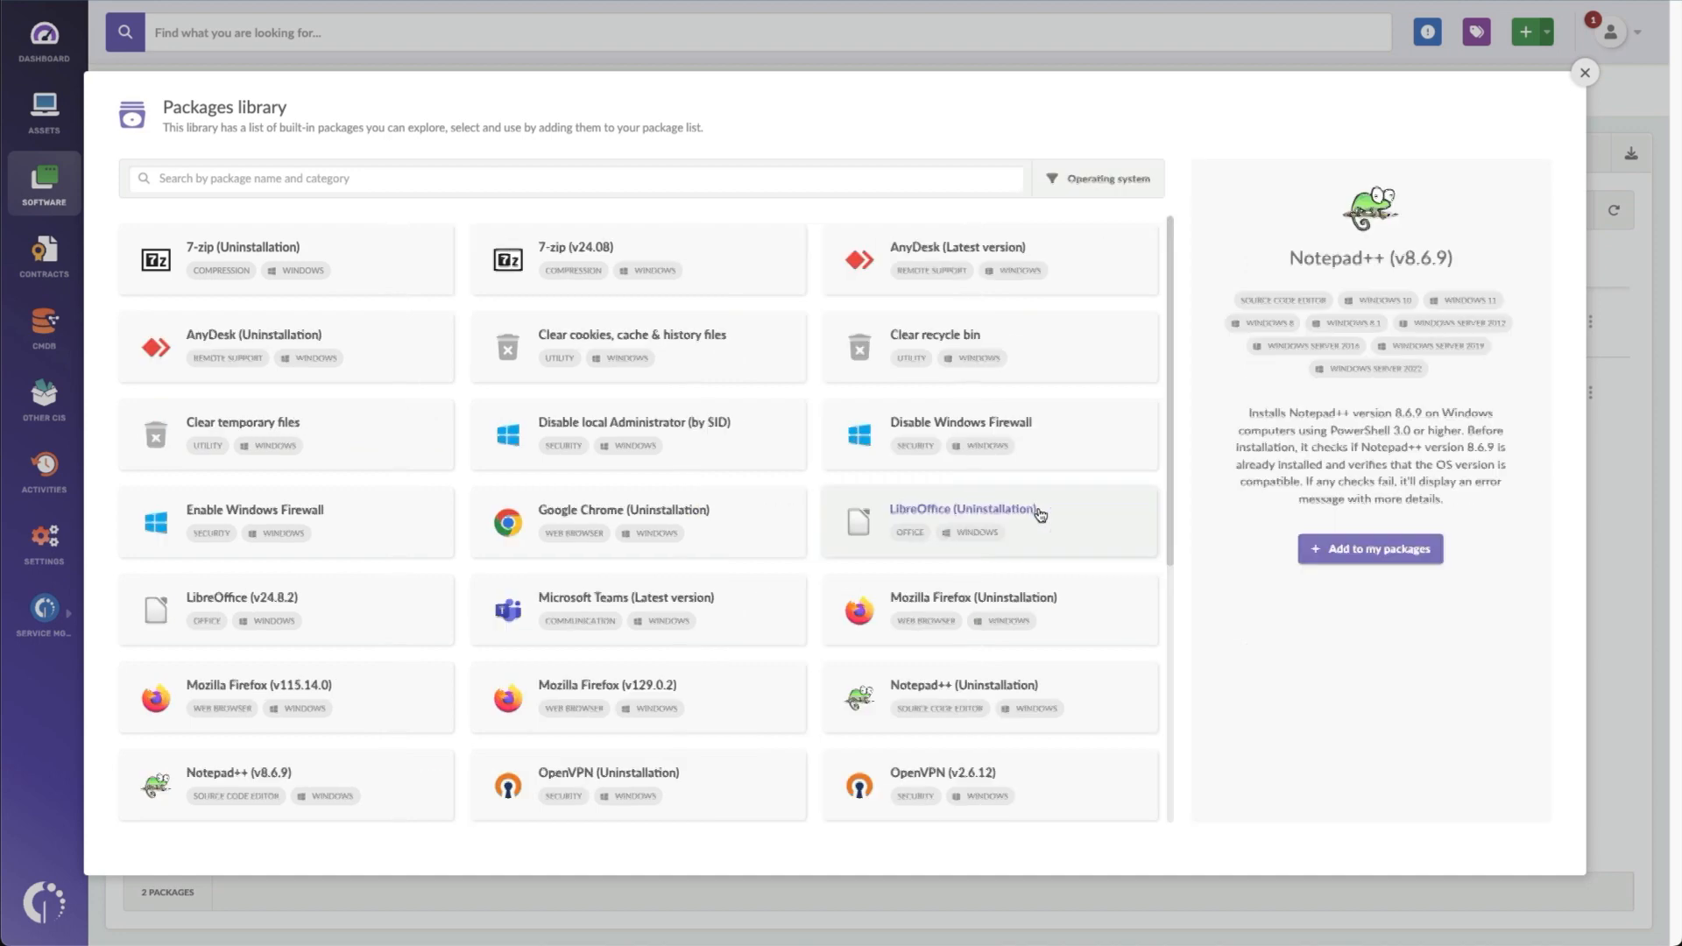
click(1353, 549)
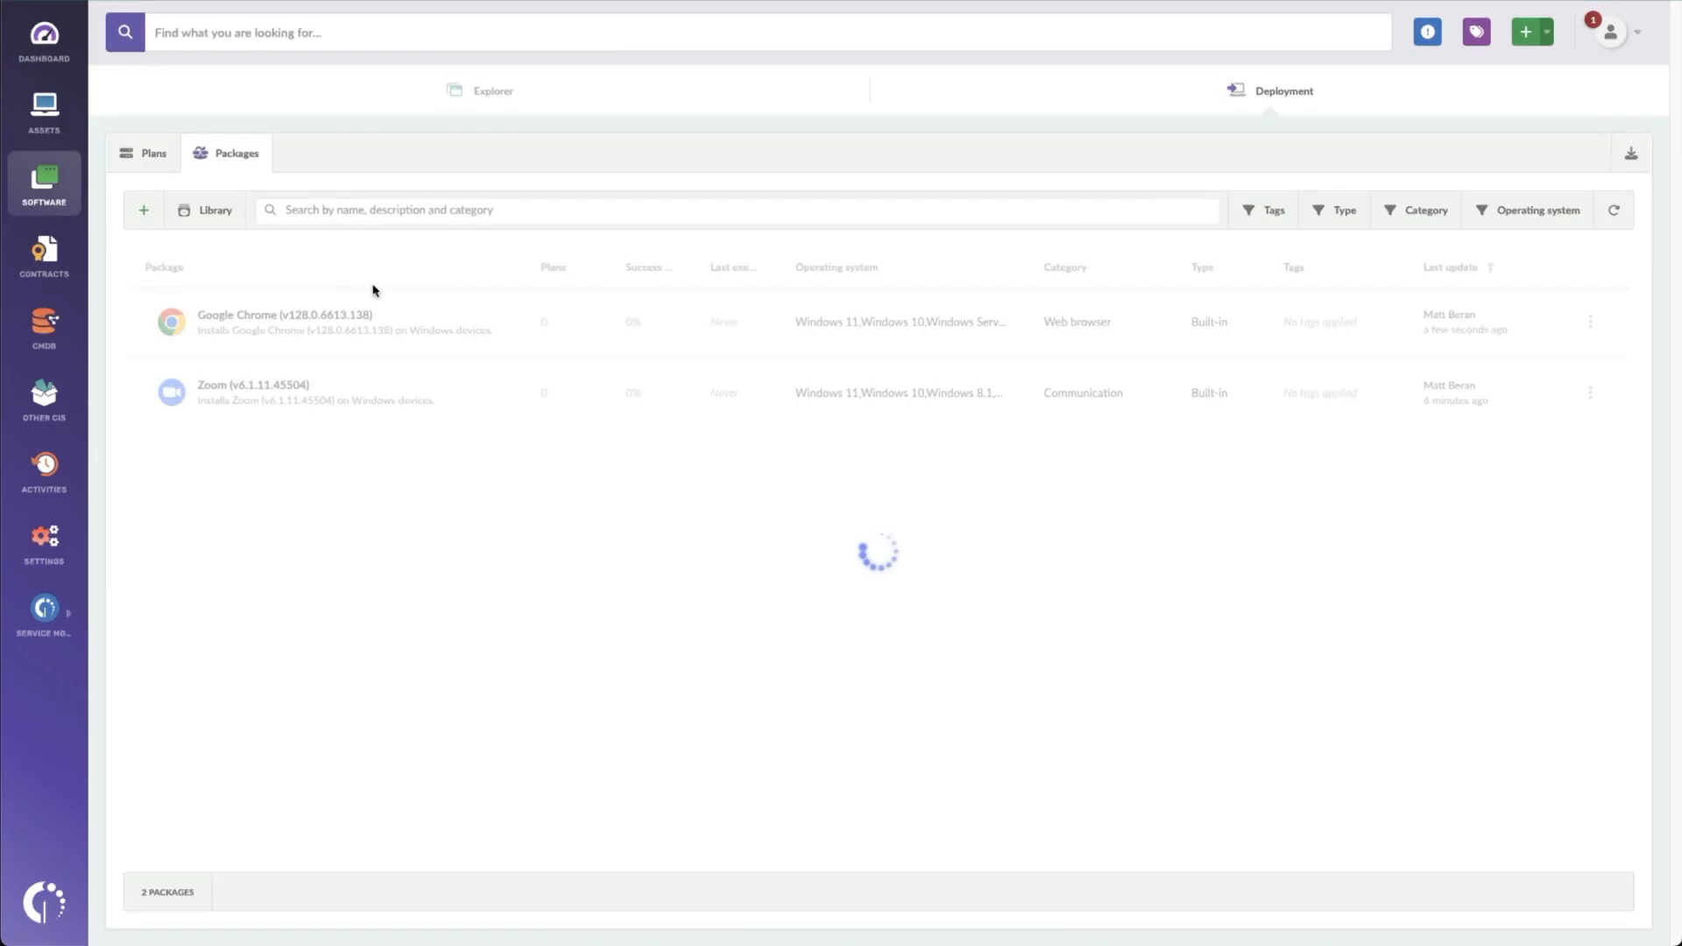
Add the TeamViewer (Uninstallation) package from the packages library to the package list
click(210, 219)
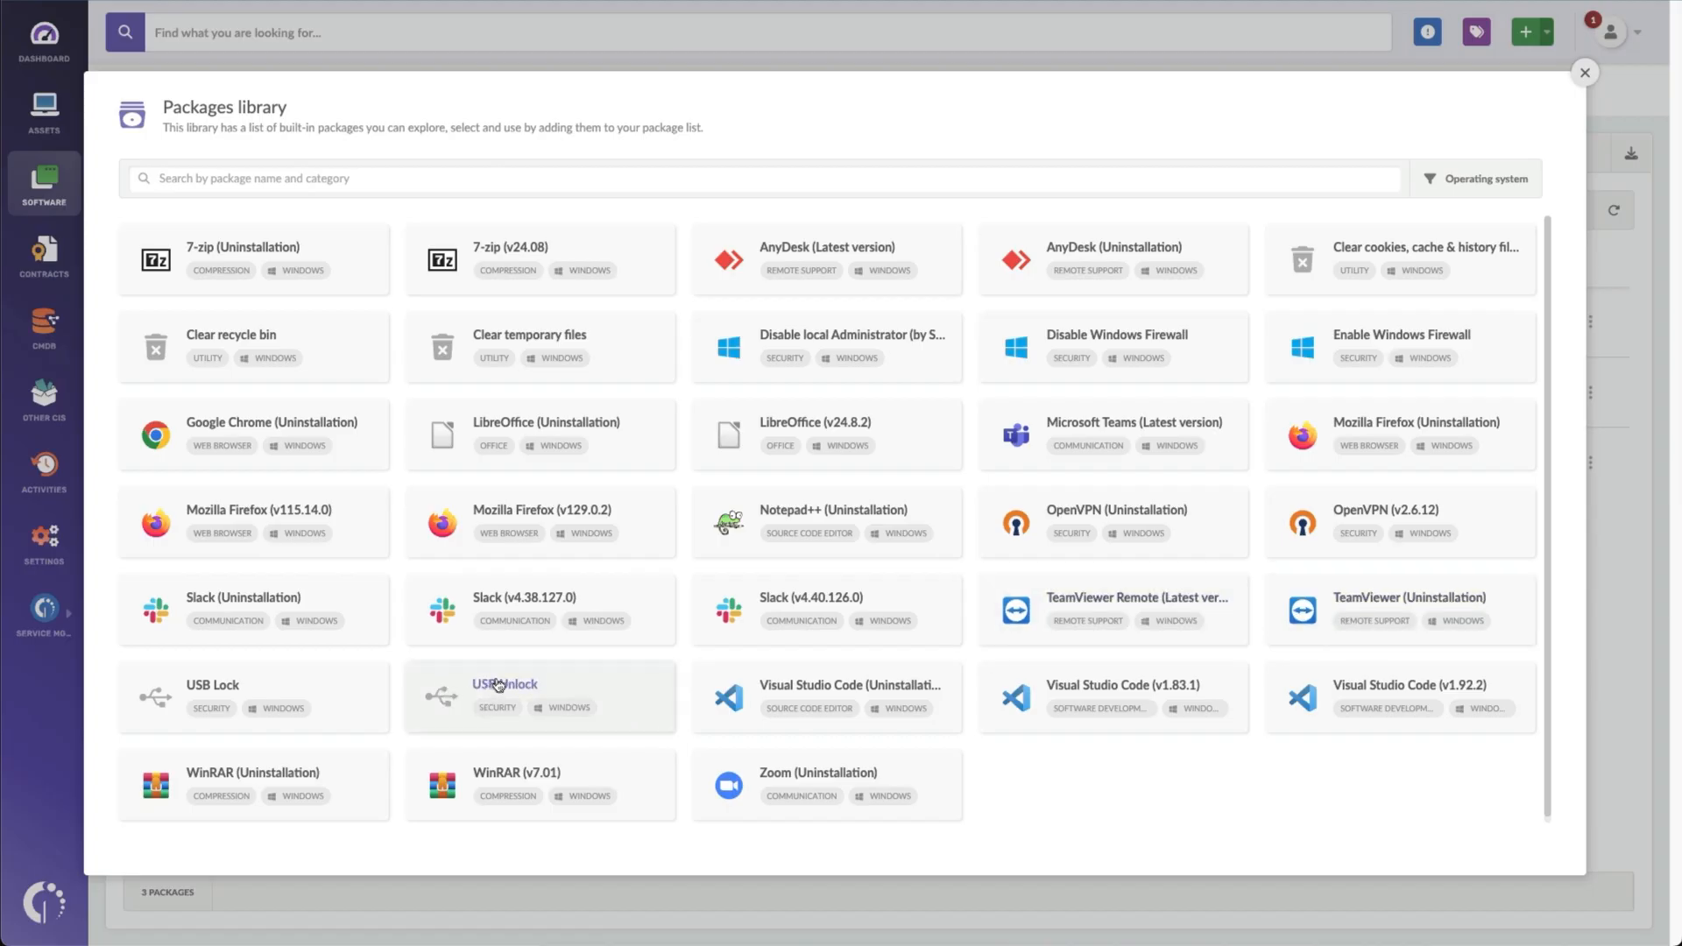
click(1407, 604)
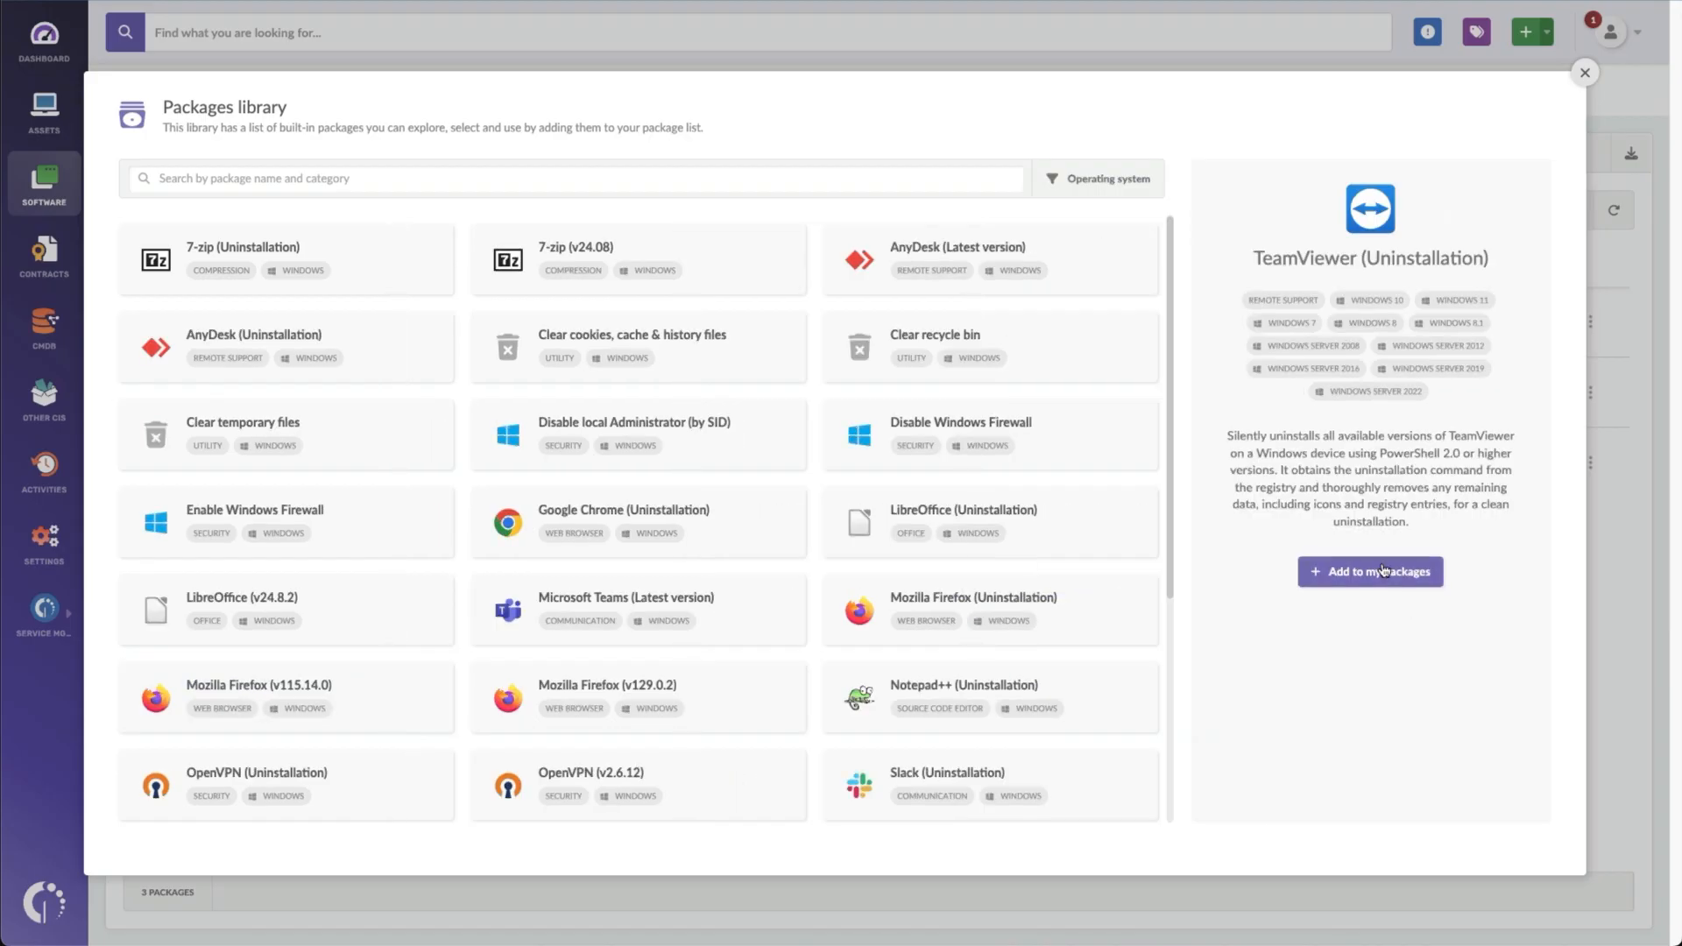
click(1382, 570)
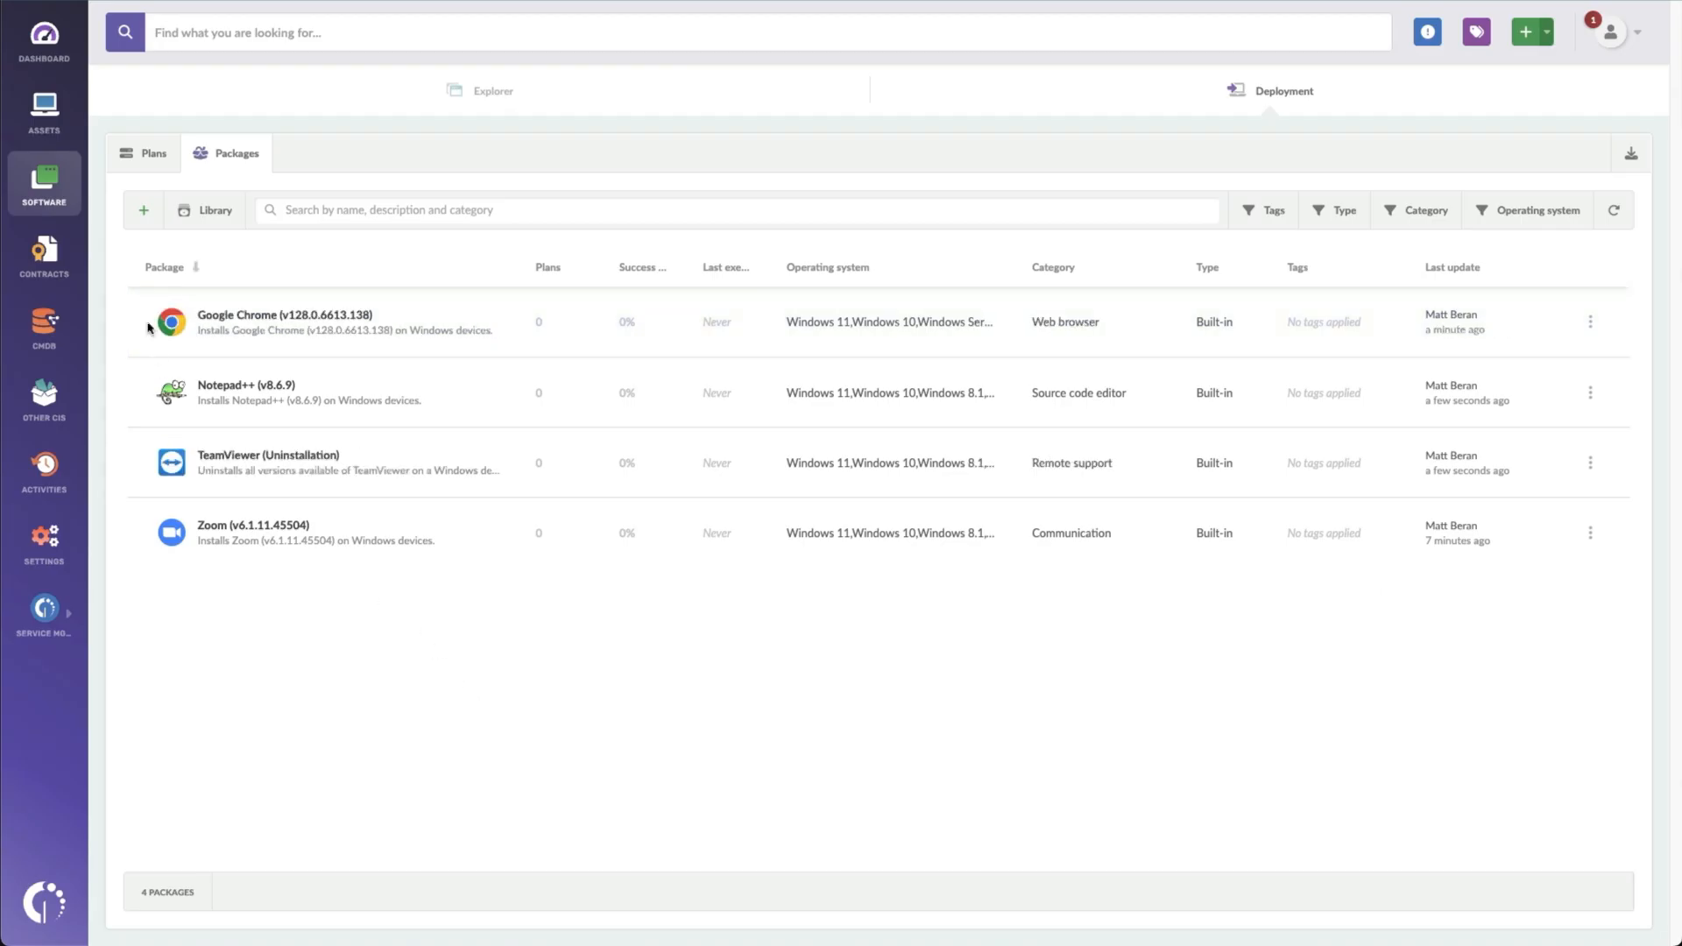
Create a new custom package with "Security Patch for October 24" as both its name and its description
click(139, 209)
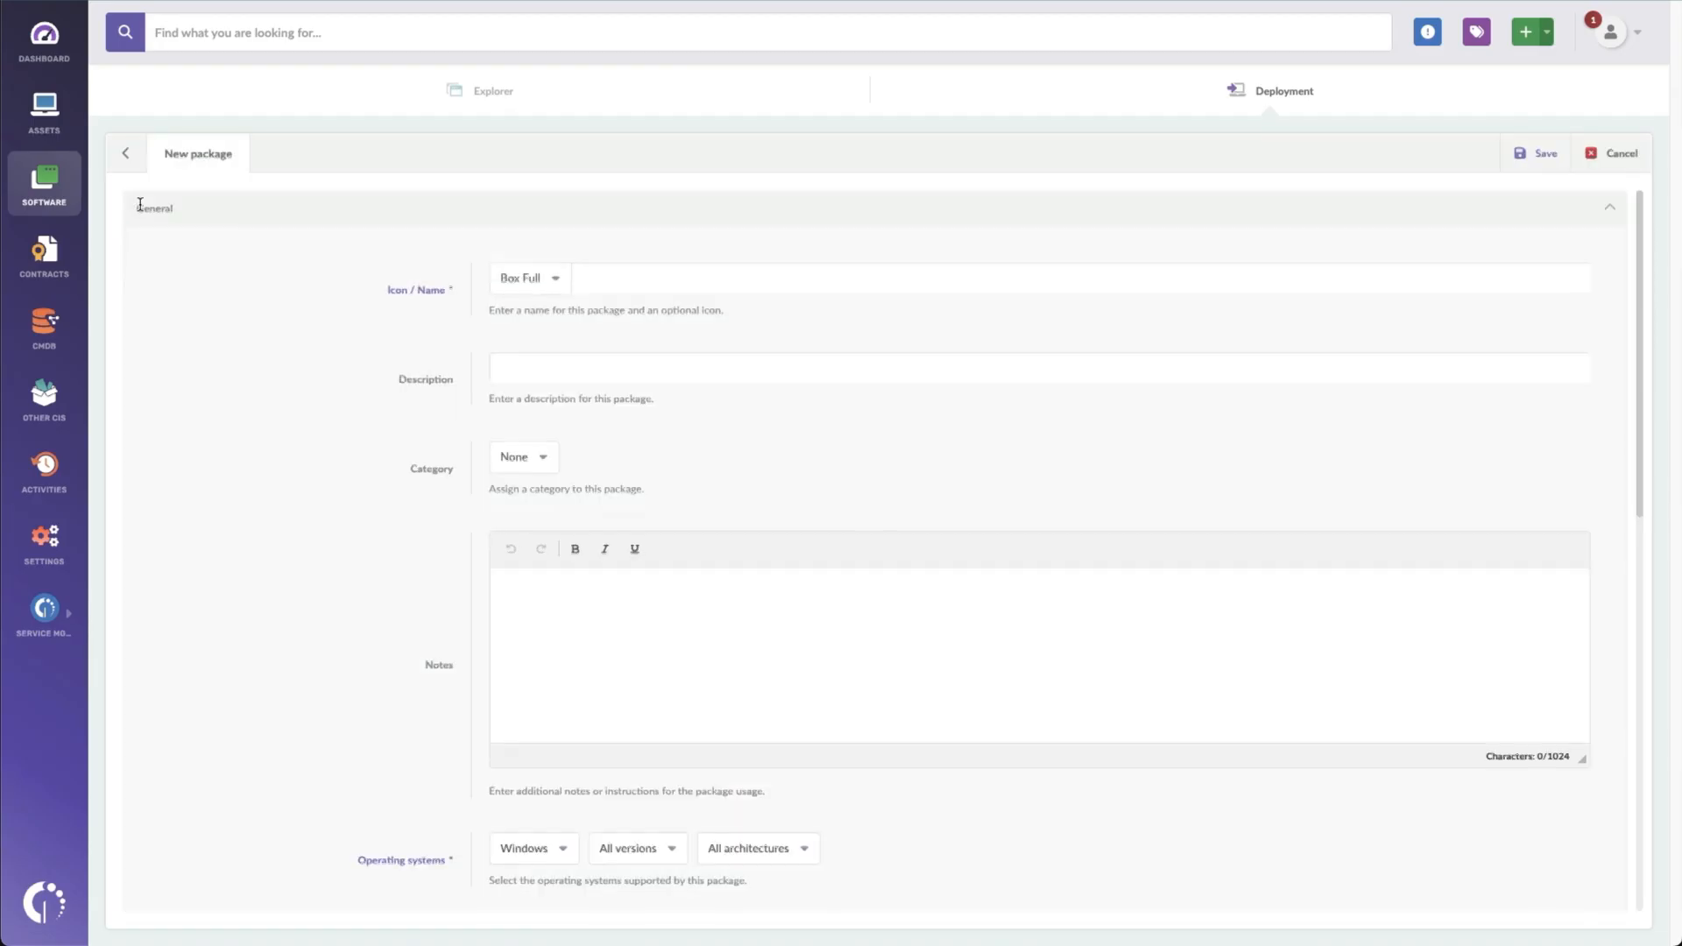
click(646, 284)
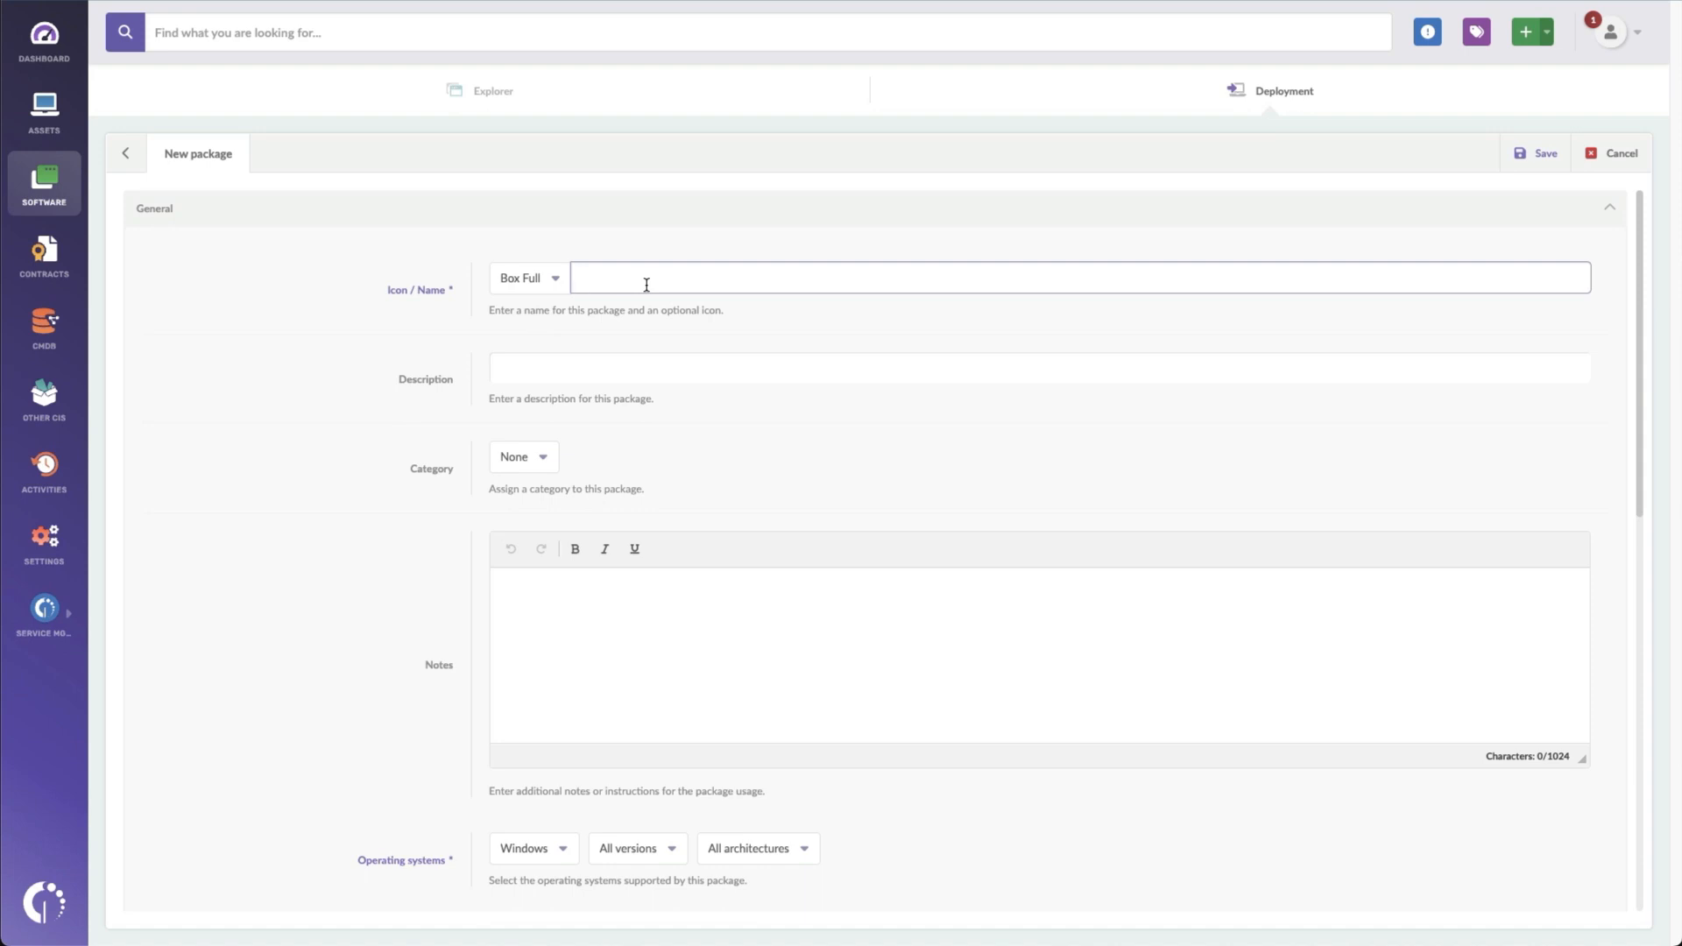
text(Security Patch for October 24)
key(ctrl+a)
key(ctrl+c)
click(659, 366)
key(ctrl+v)
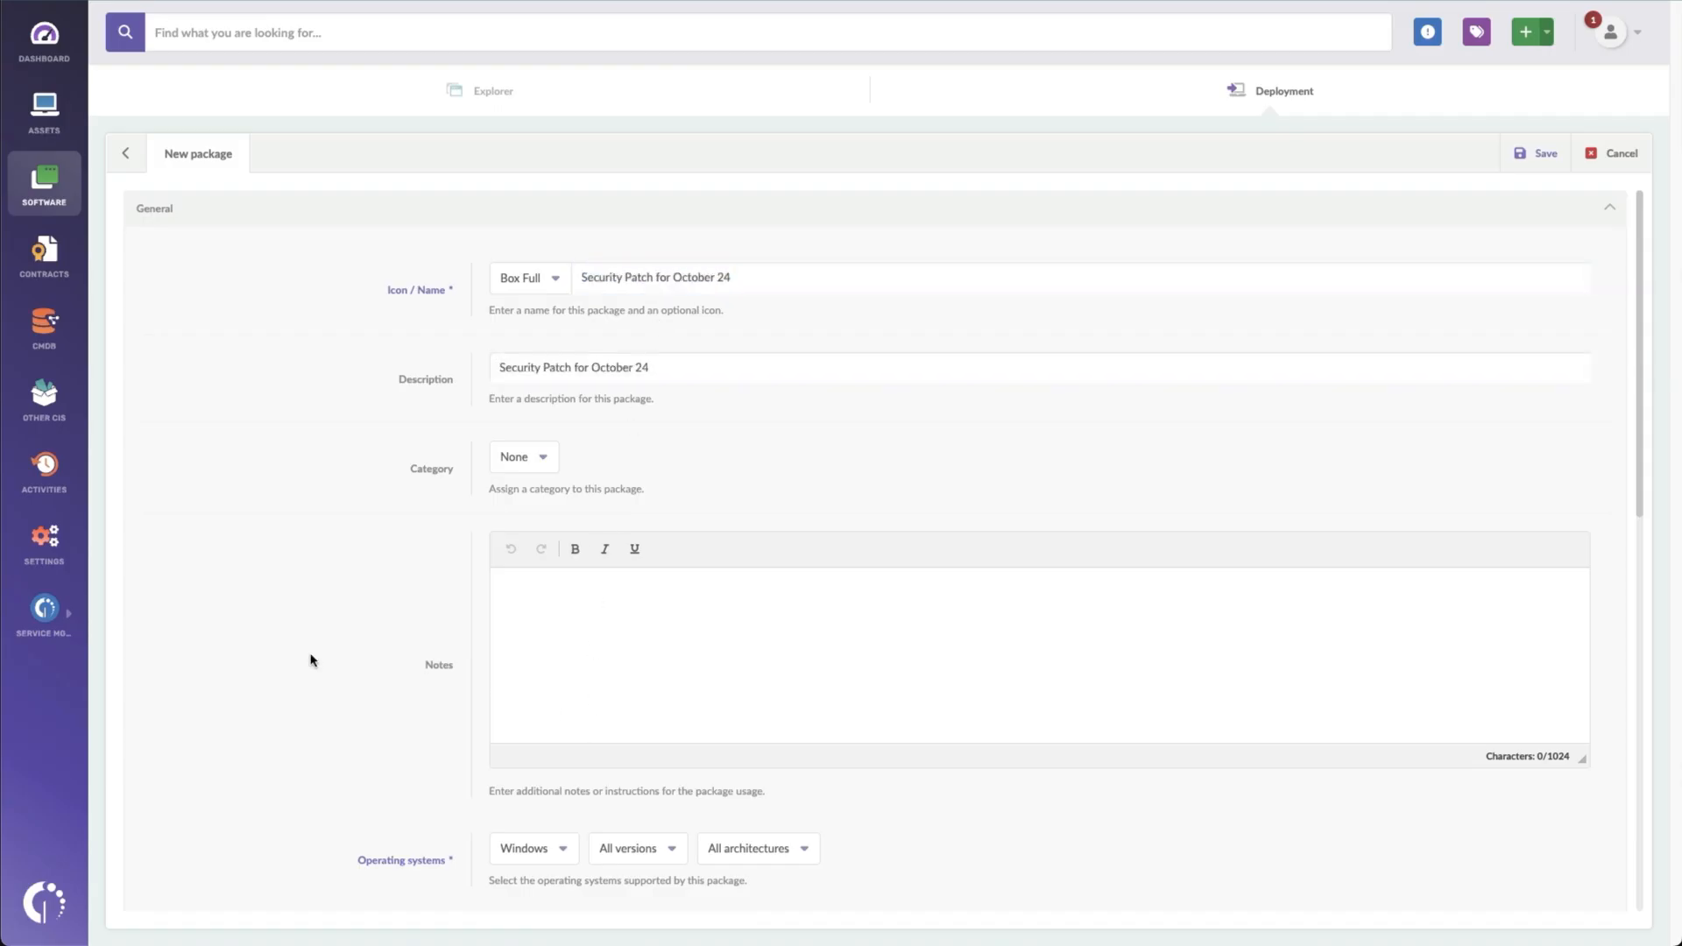
Name the package's first action "Security Patch Script" and set its type to Script
scroll(310, 660, down, 5)
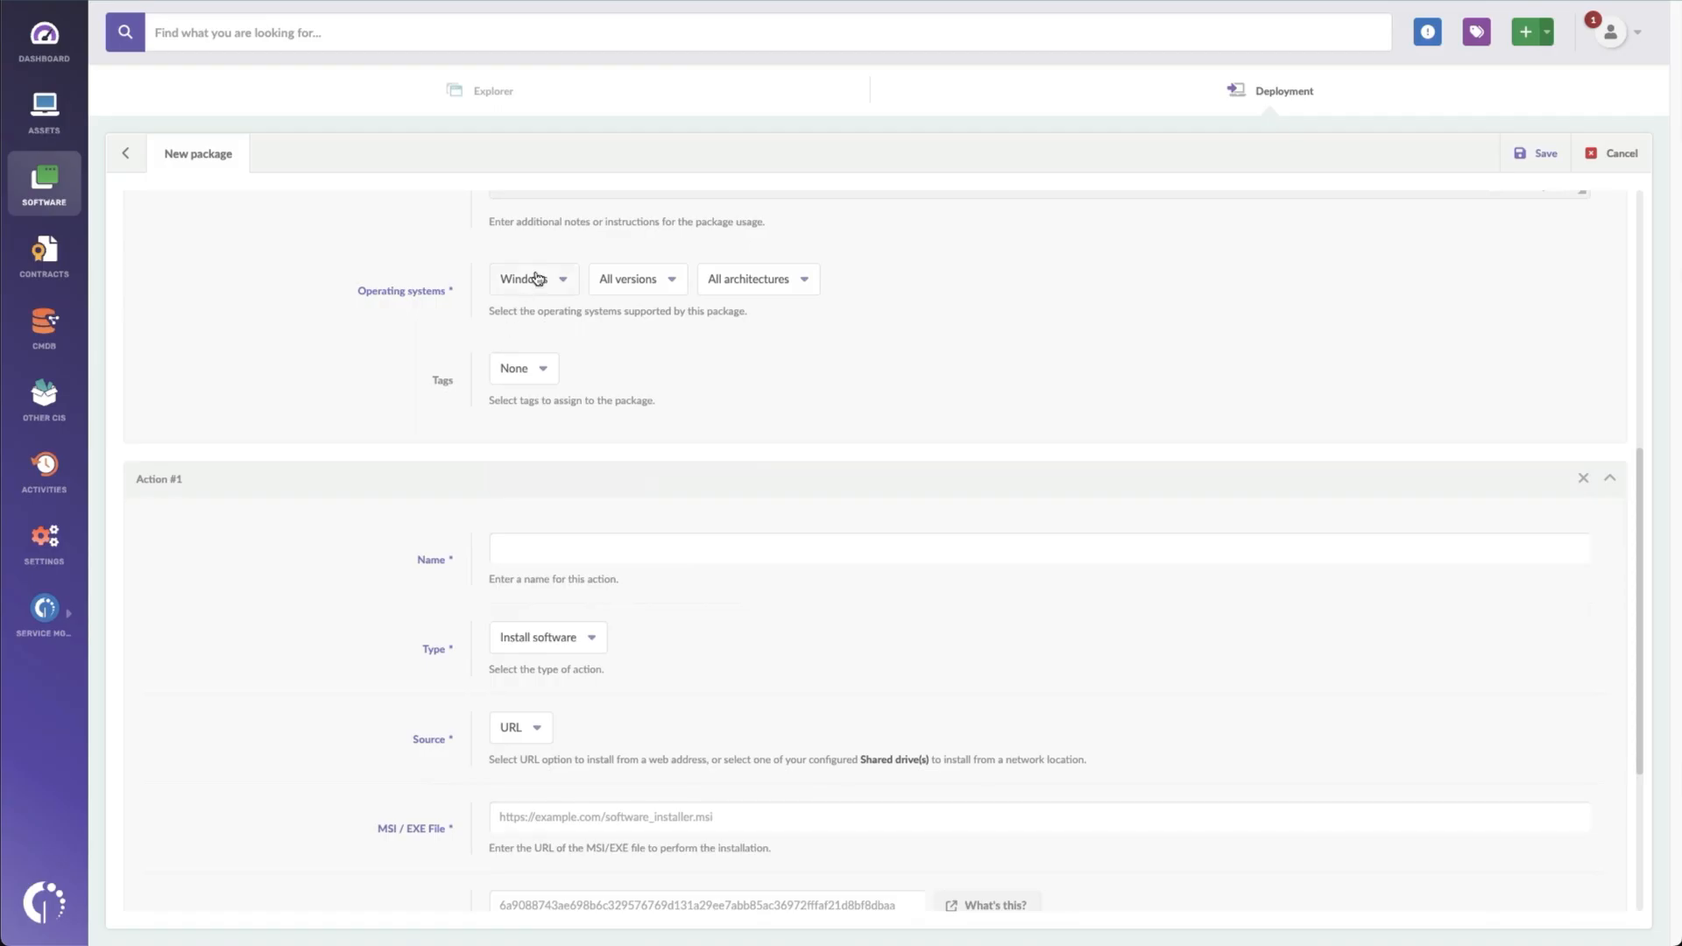
click(571, 550)
text(S)
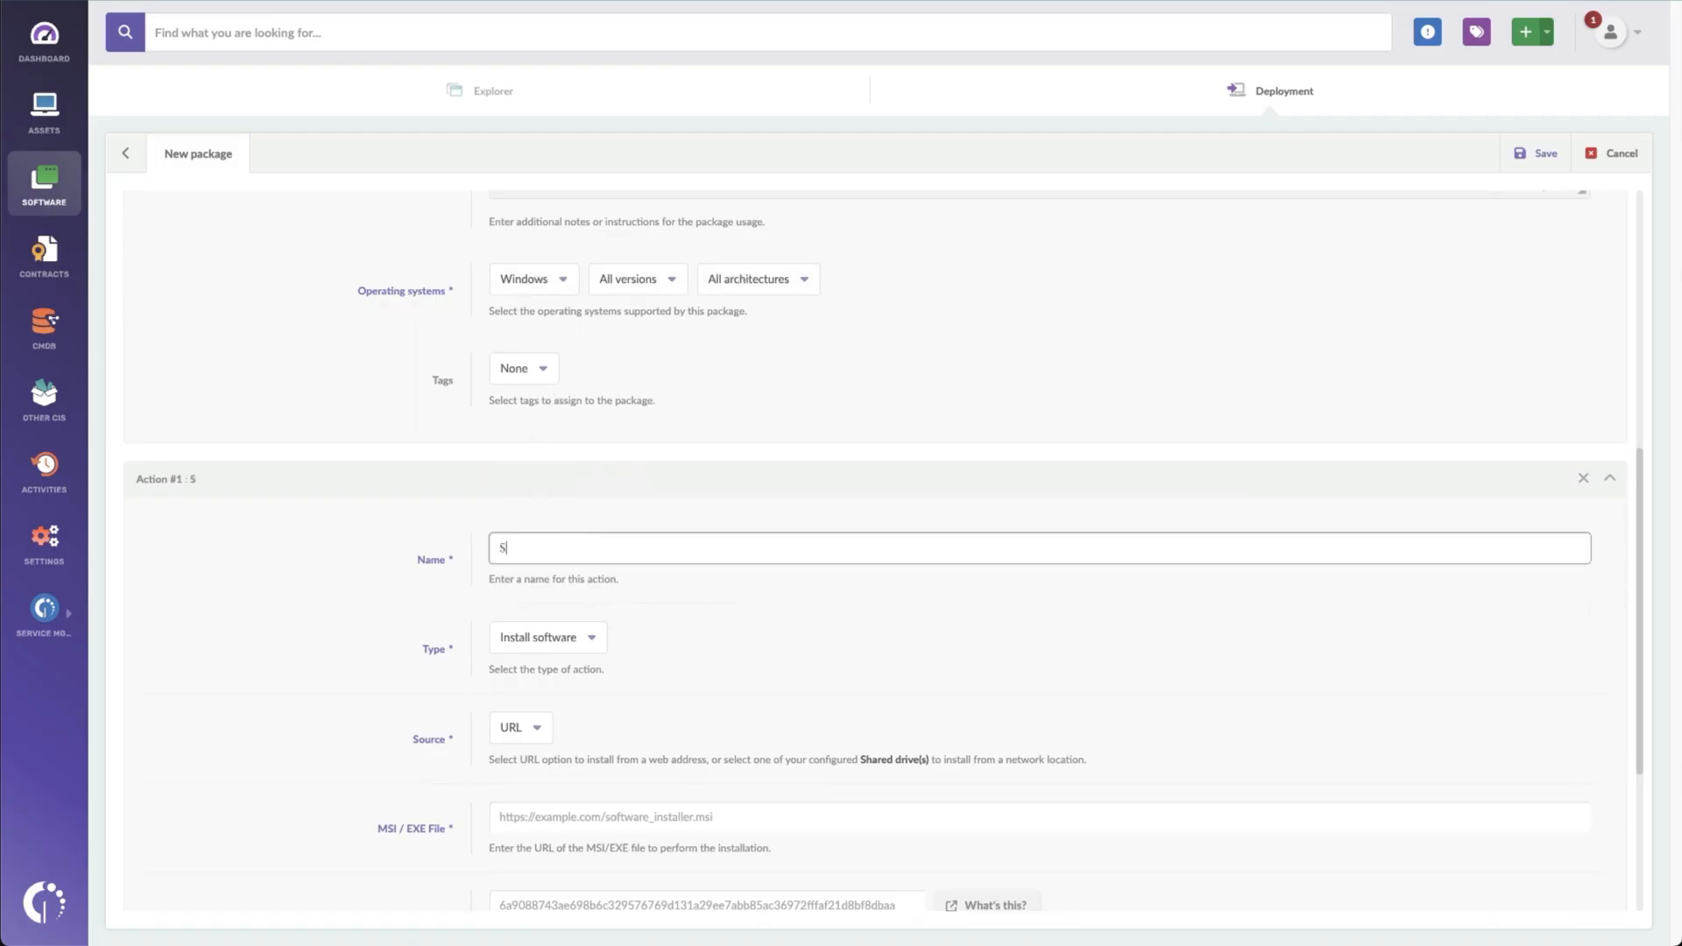
text(ecurity Patch Script)
scroll(425, 677, down, 1)
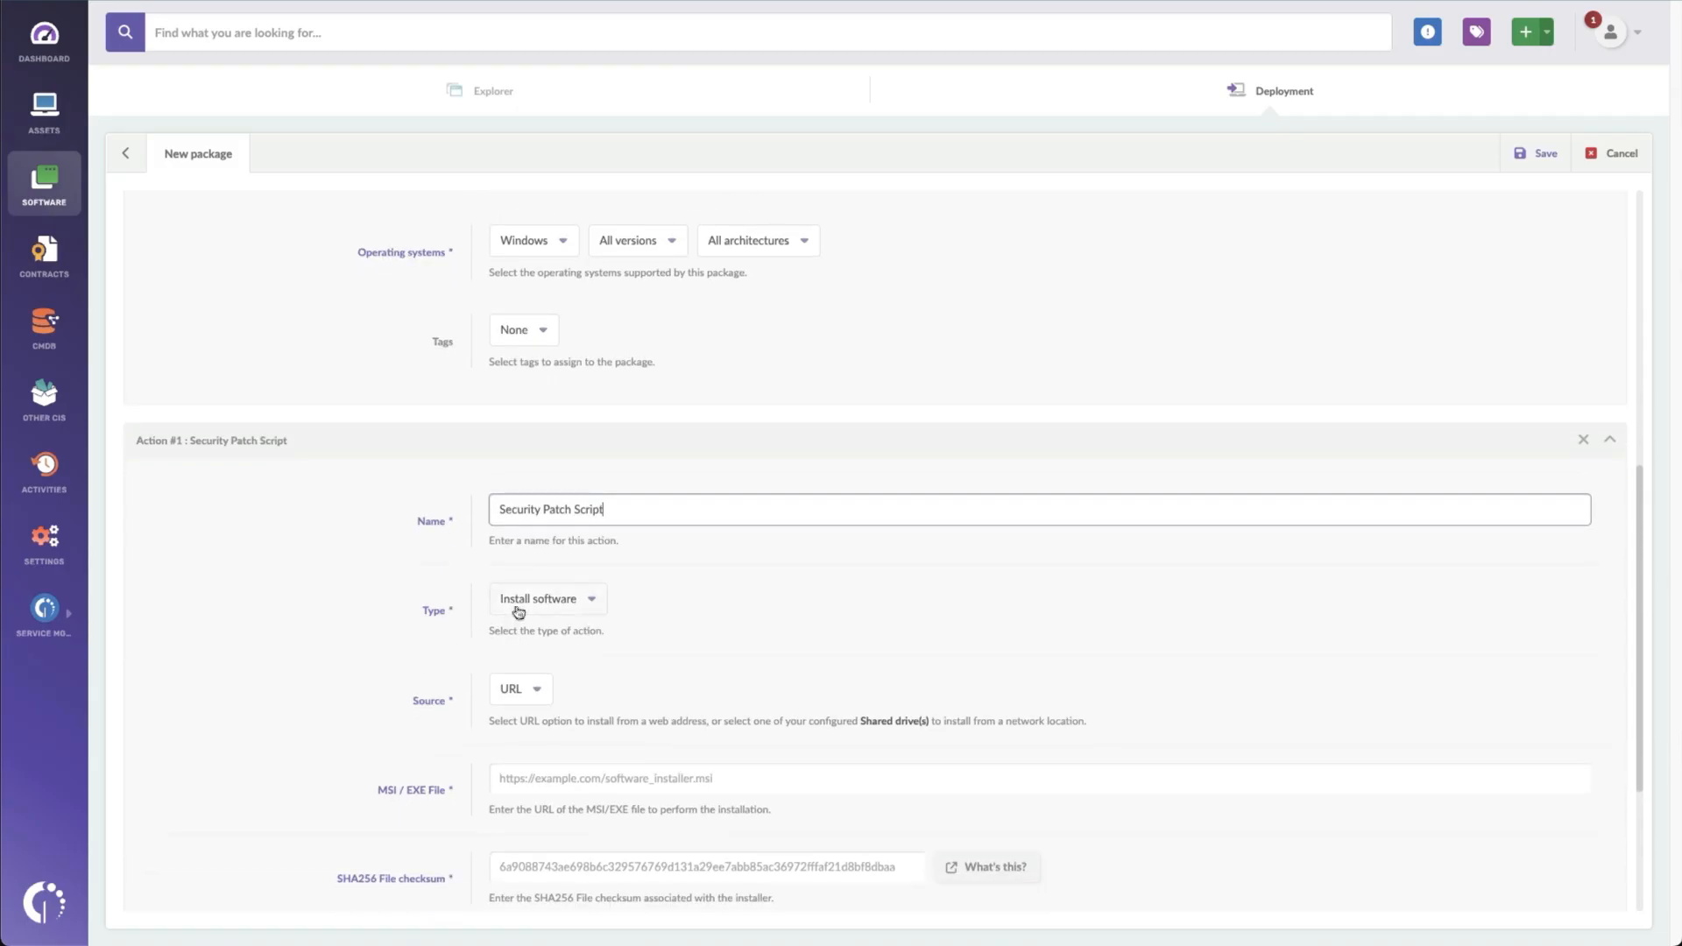
click(517, 606)
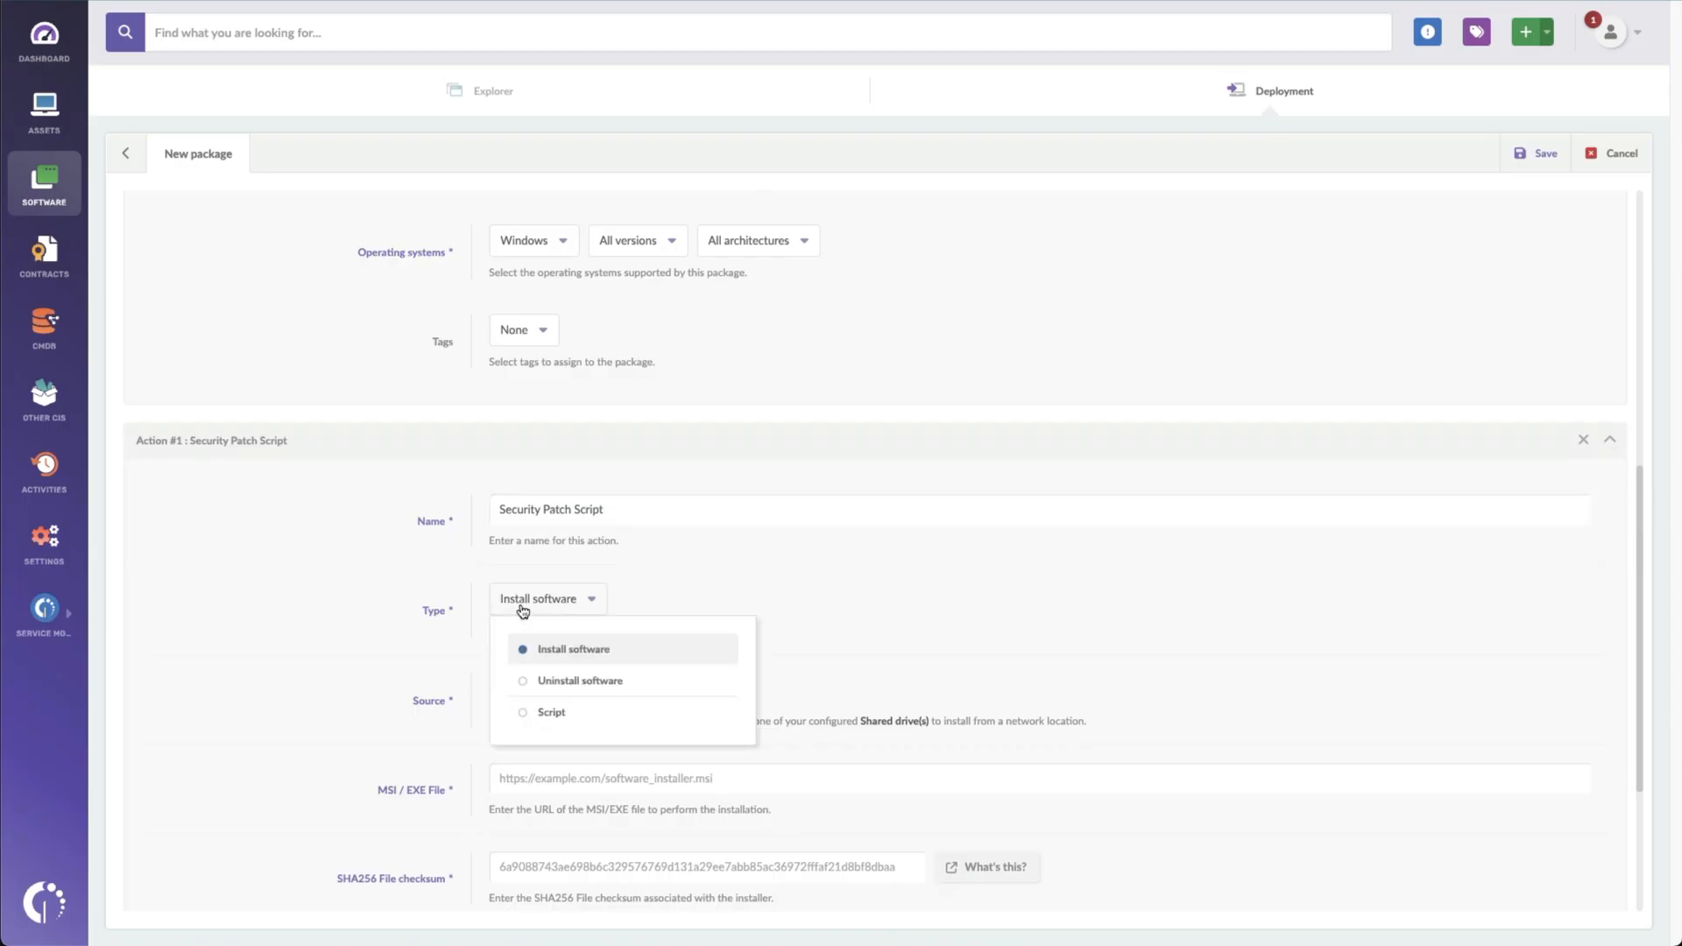
click(549, 714)
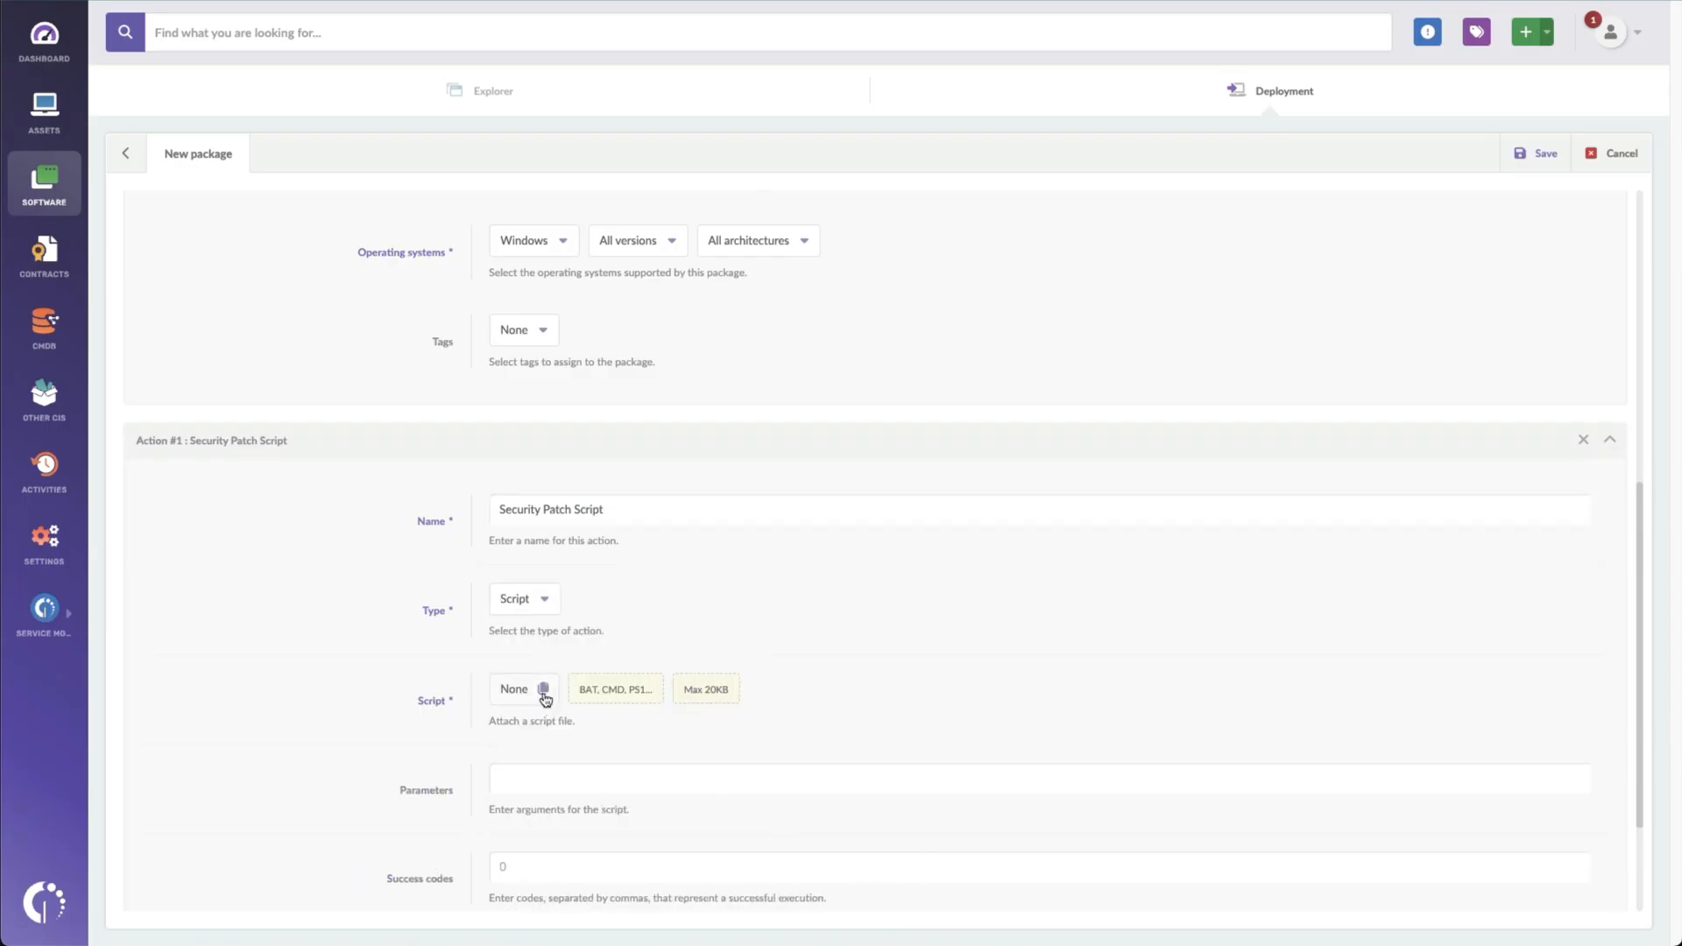
Attach simple.bat from the Downloads folder as the action's script and save the package
click(544, 692)
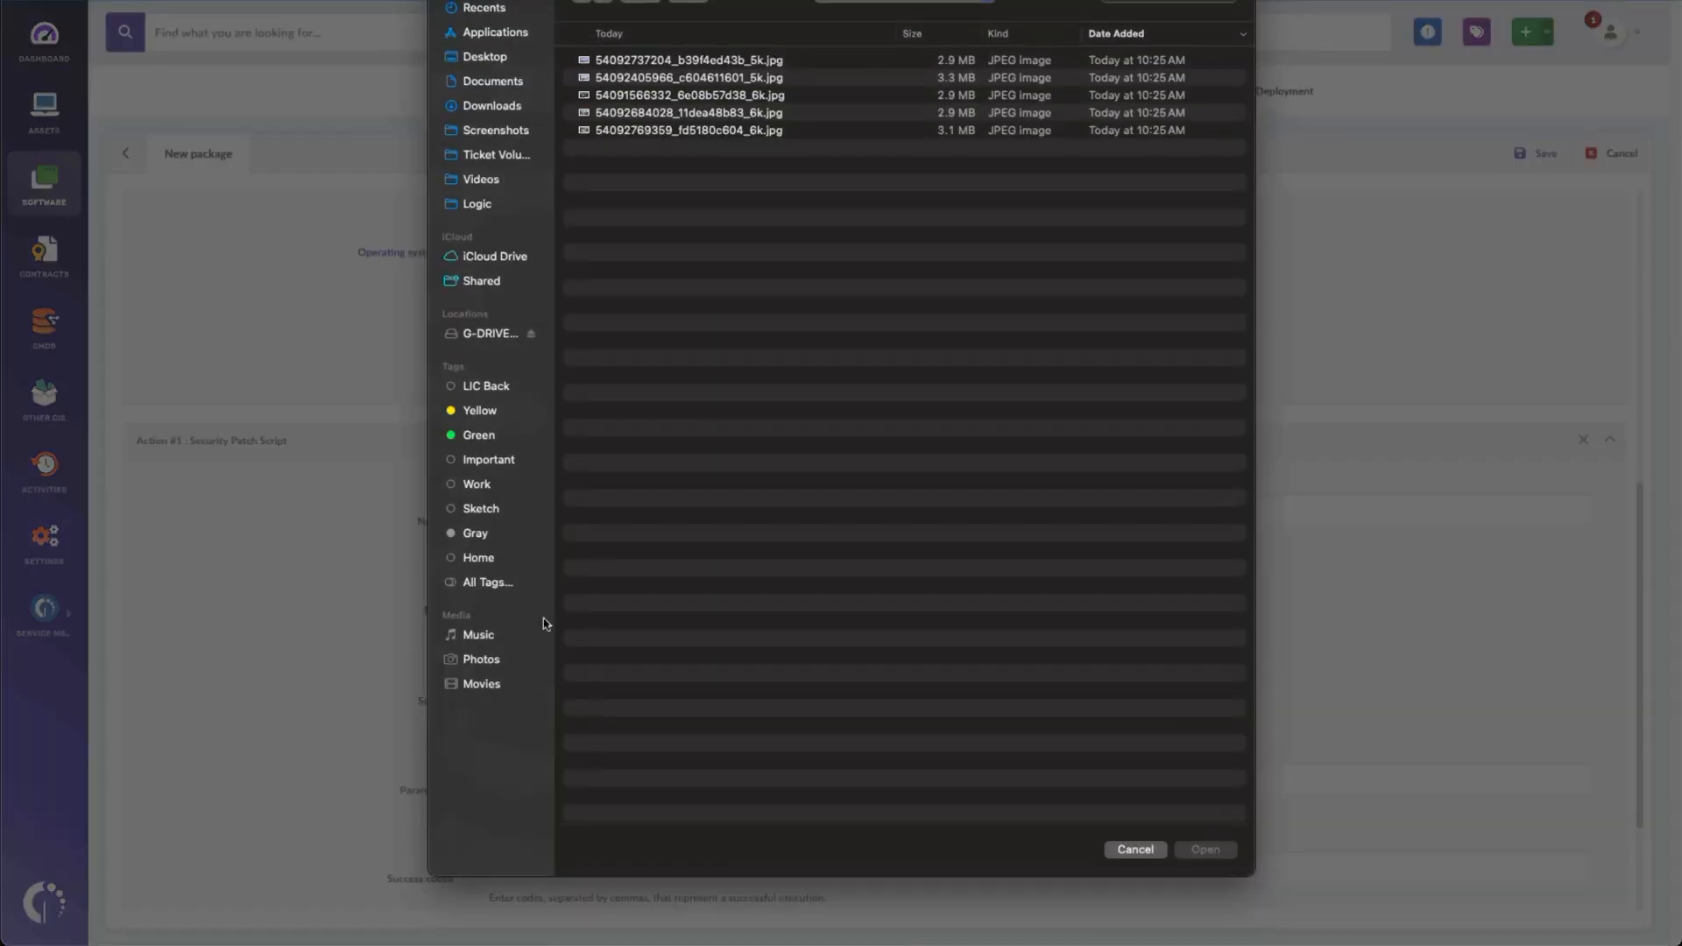
click(509, 105)
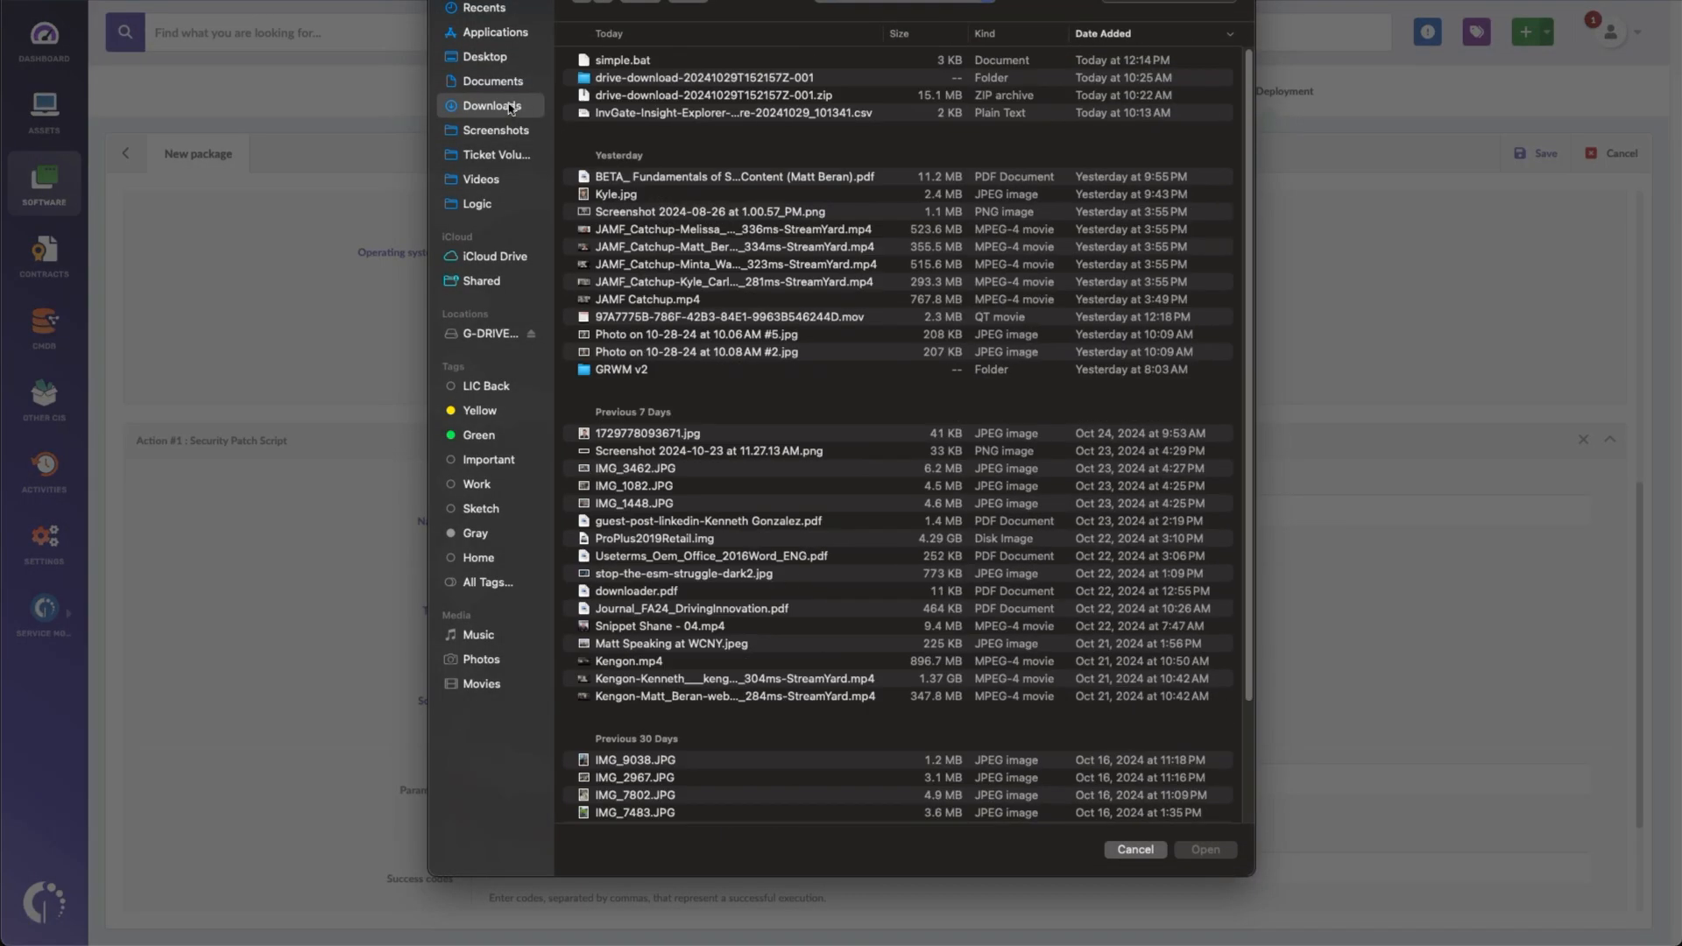
double_click(601, 61)
scroll(387, 778, down, 2)
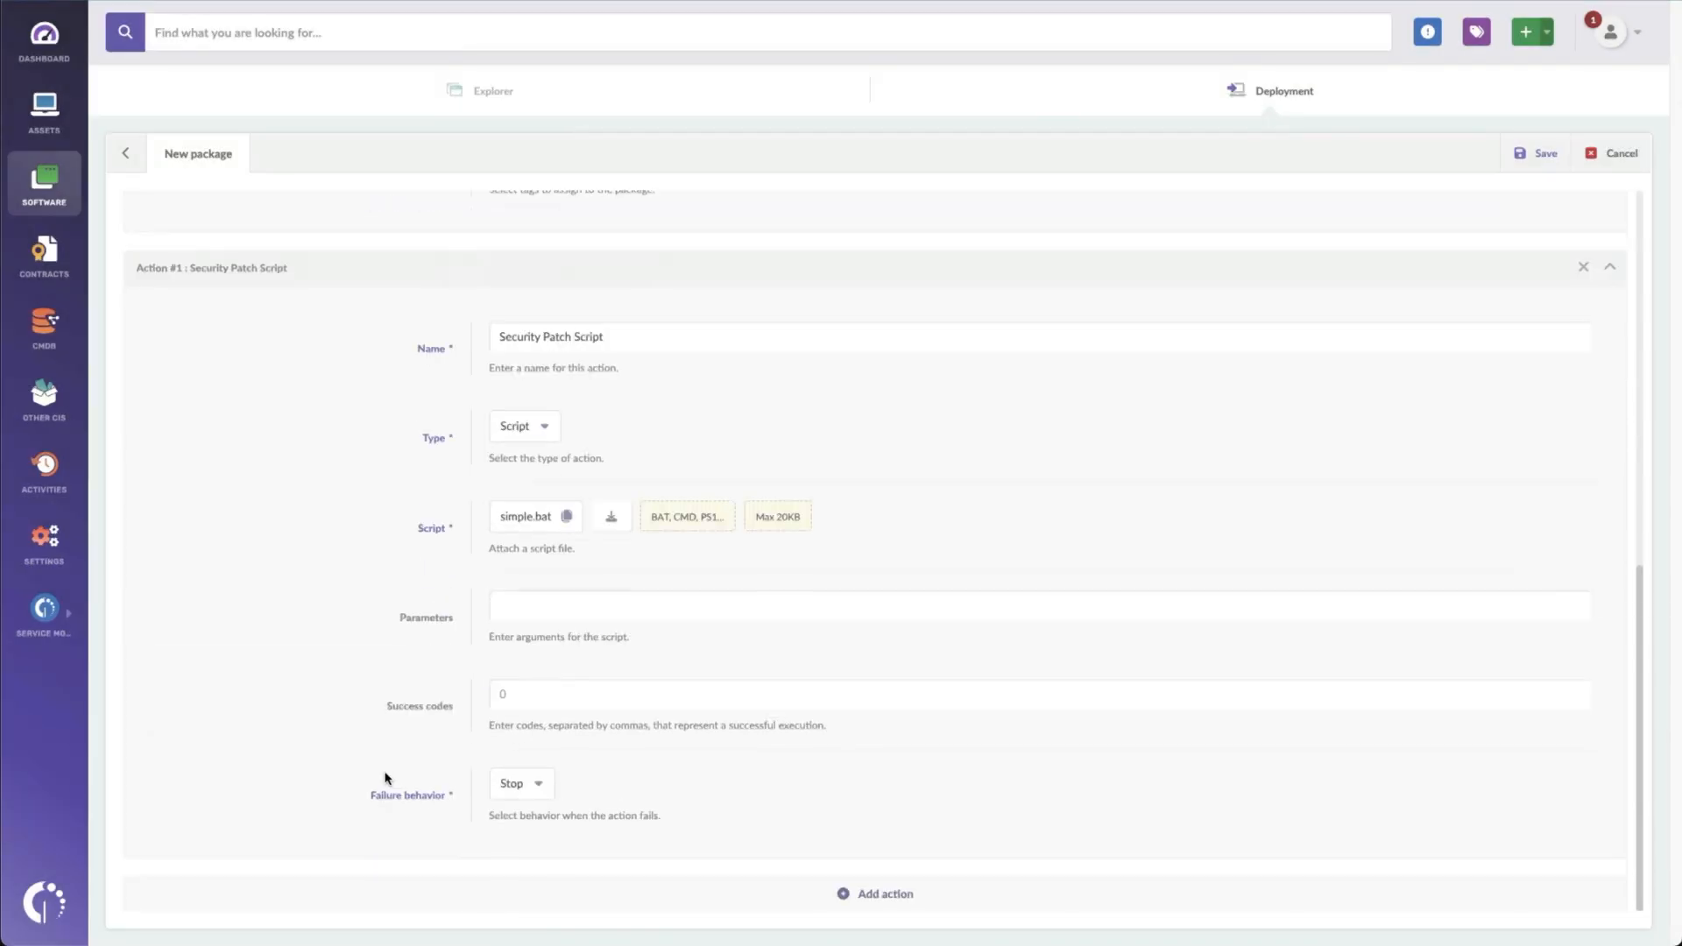
click(558, 606)
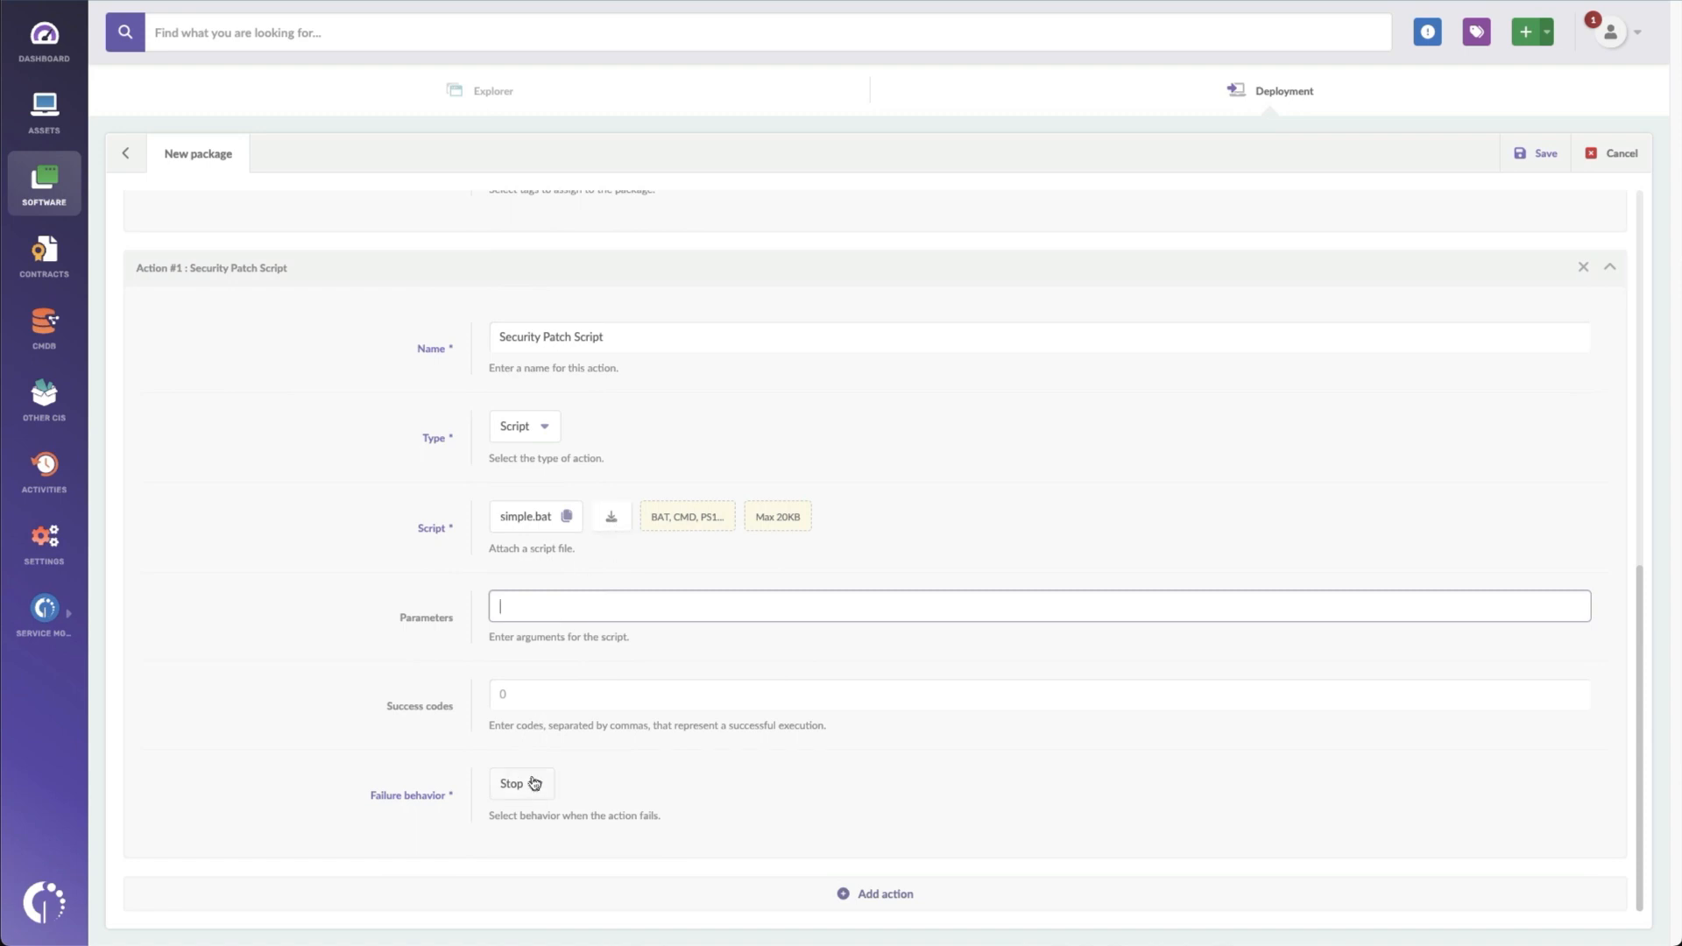
scroll(1122, 476, up, 10)
click(1537, 153)
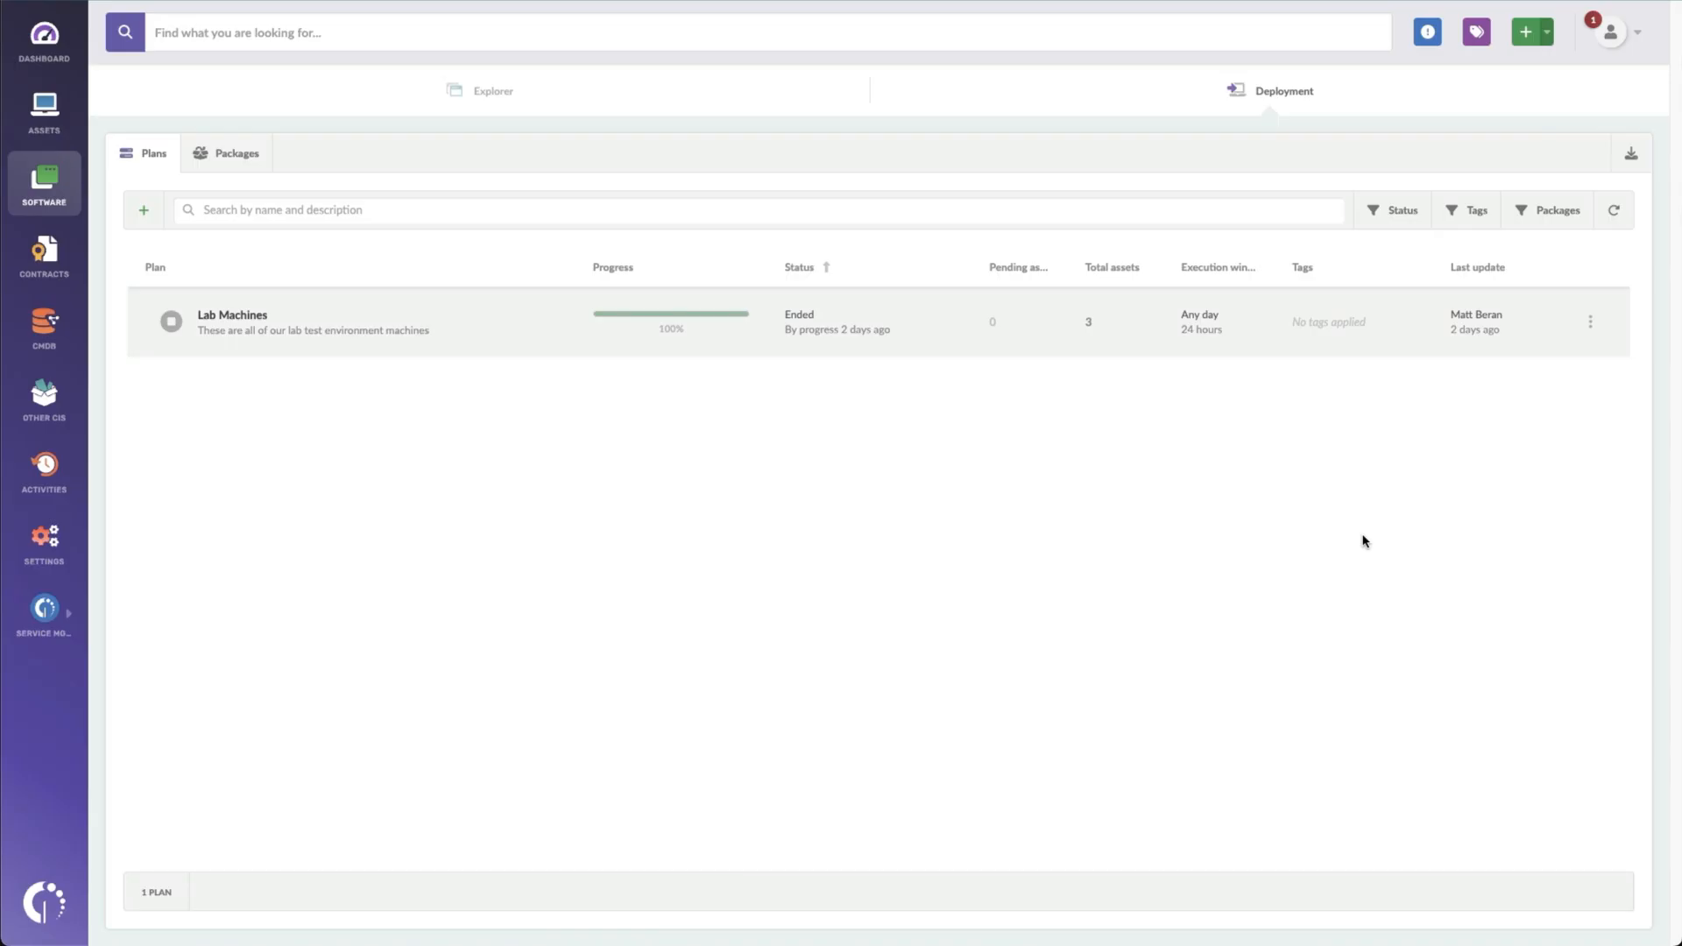
Create a new deployment plan named "Programmers Laptops" with the description "This is for our application development team"
click(145, 216)
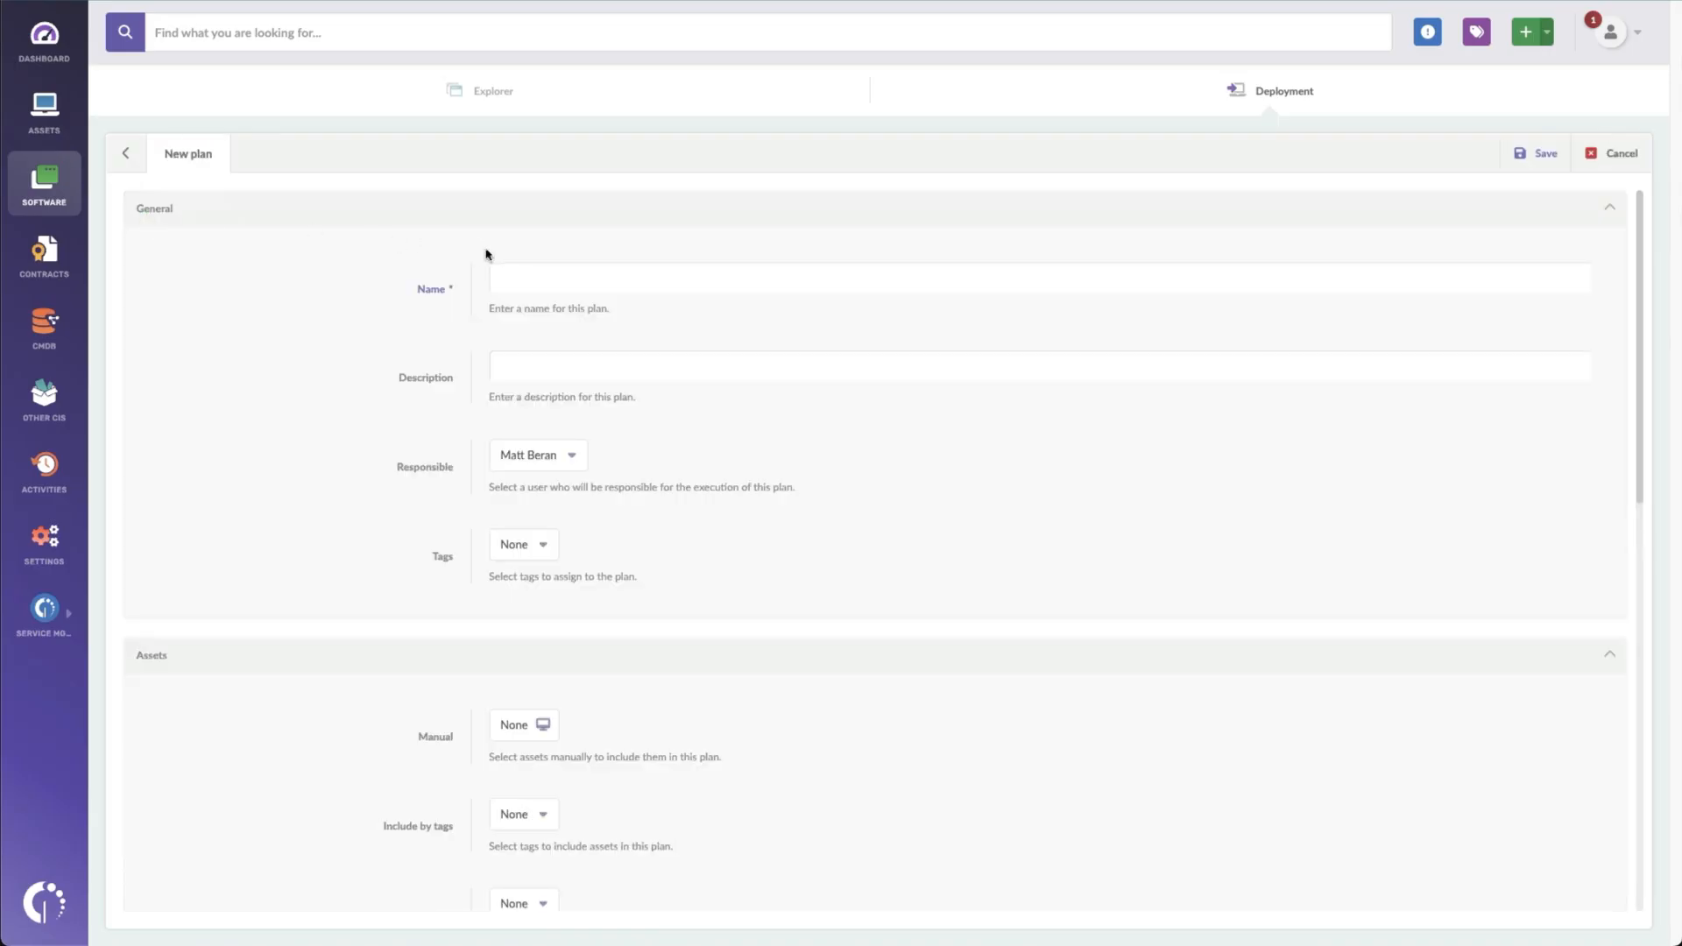
click(518, 273)
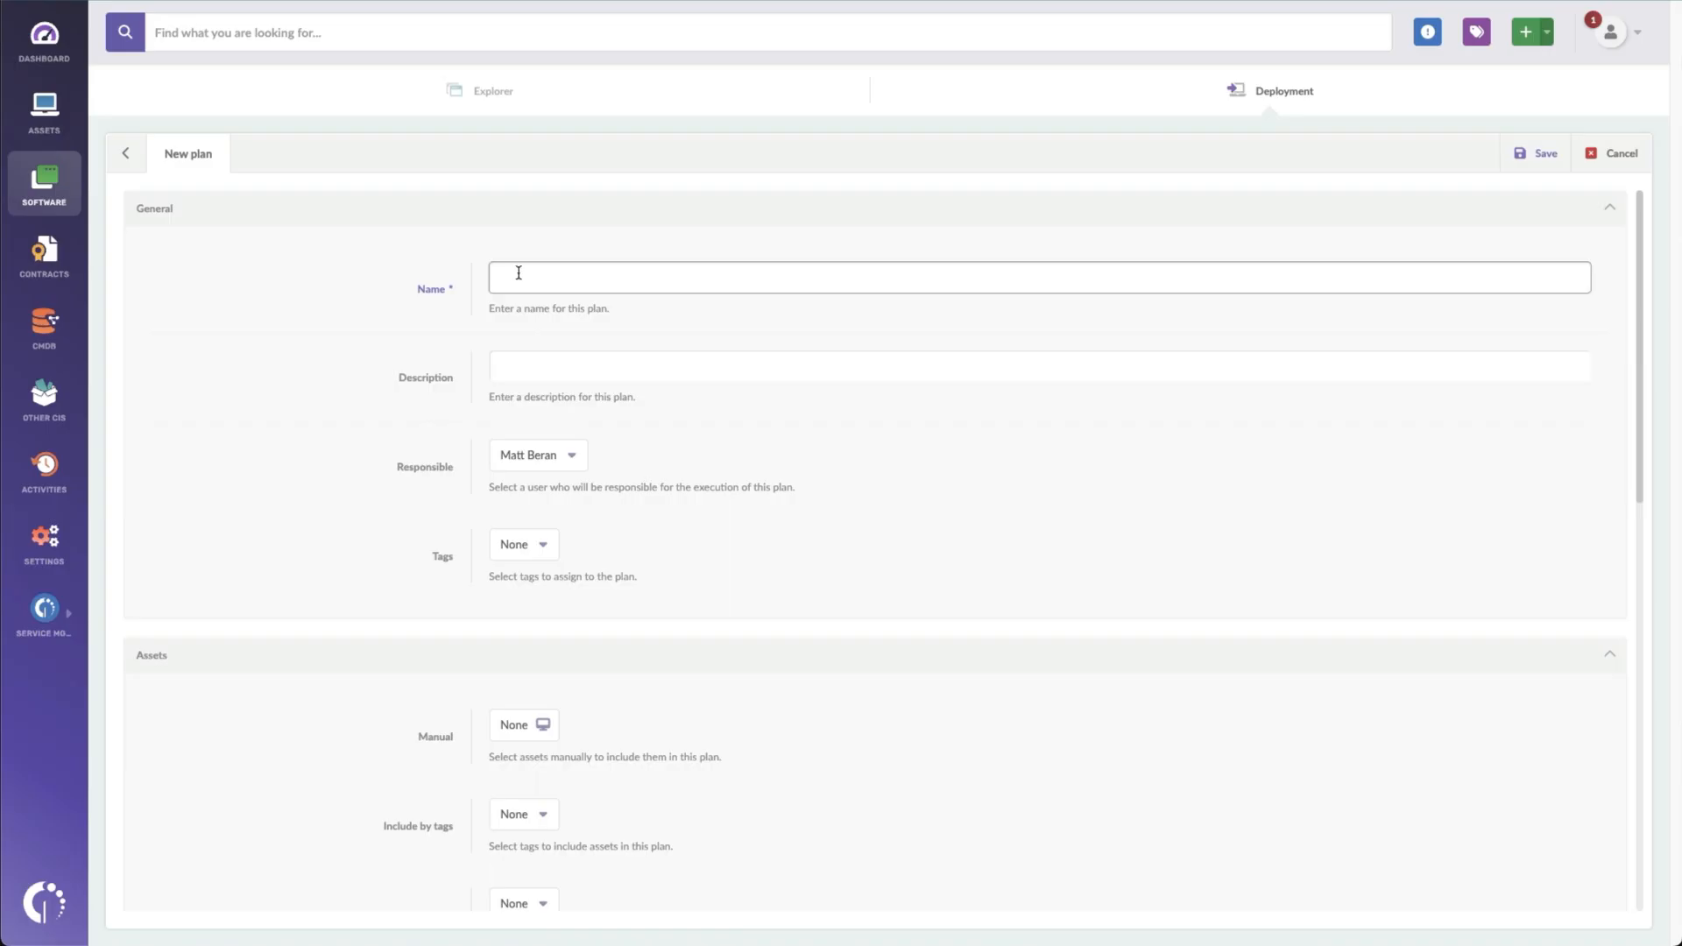
text(Programmers Laptop)
click(357, 415)
double_click(603, 278)
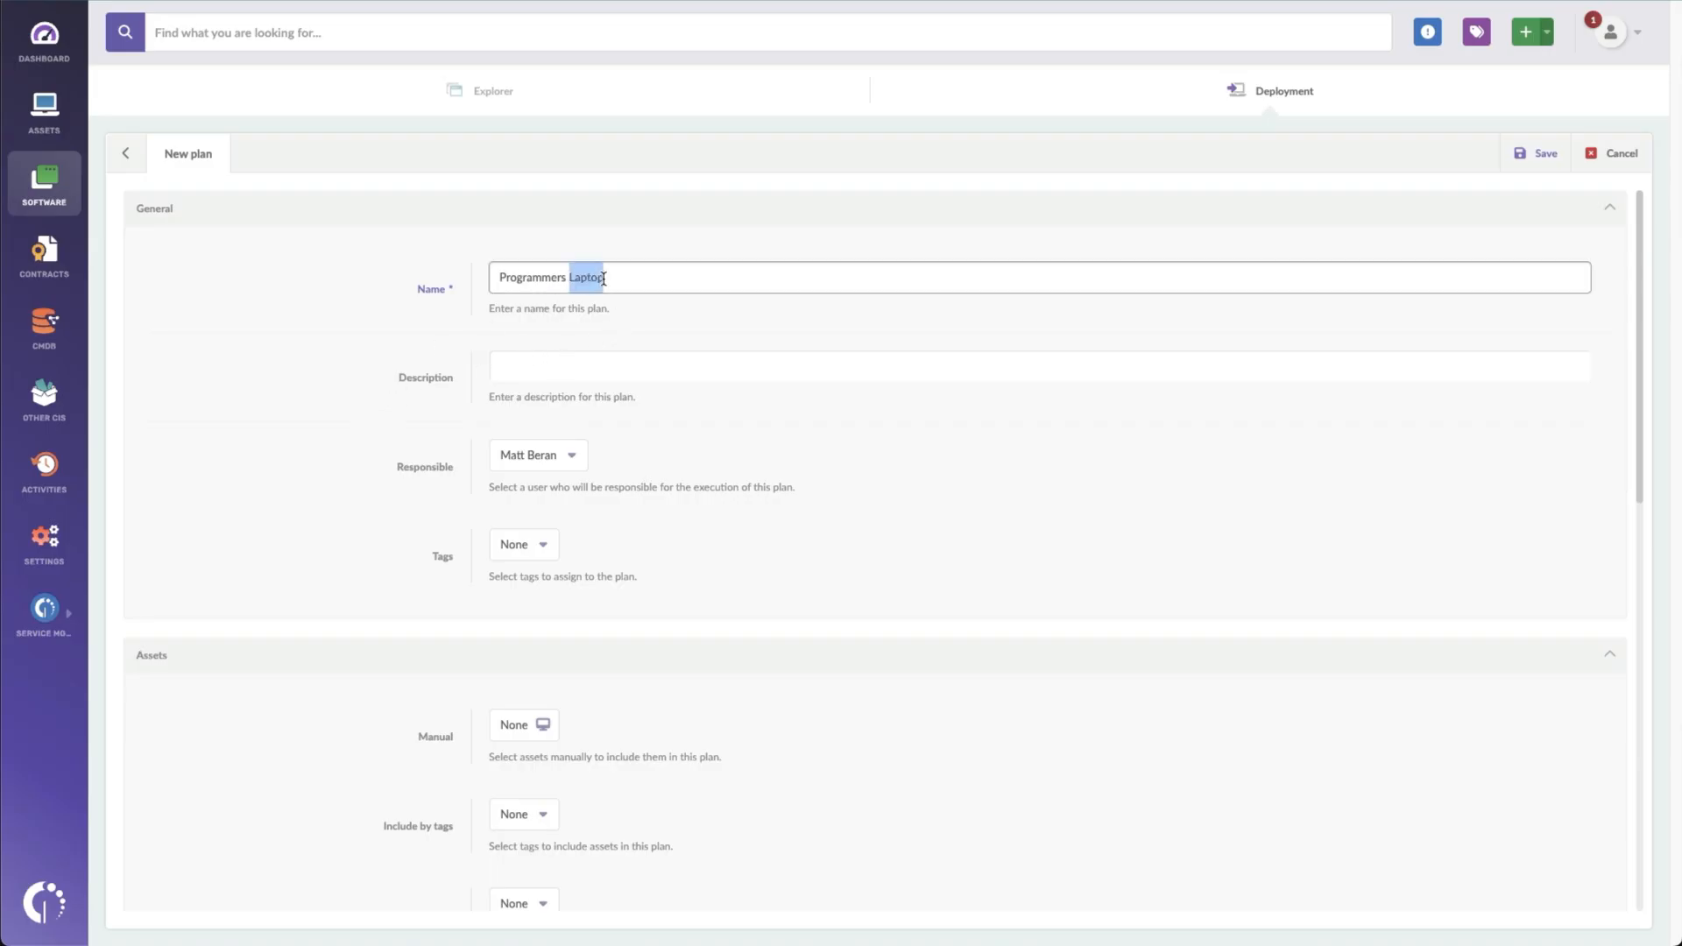
text(Laptops)
click(523, 362)
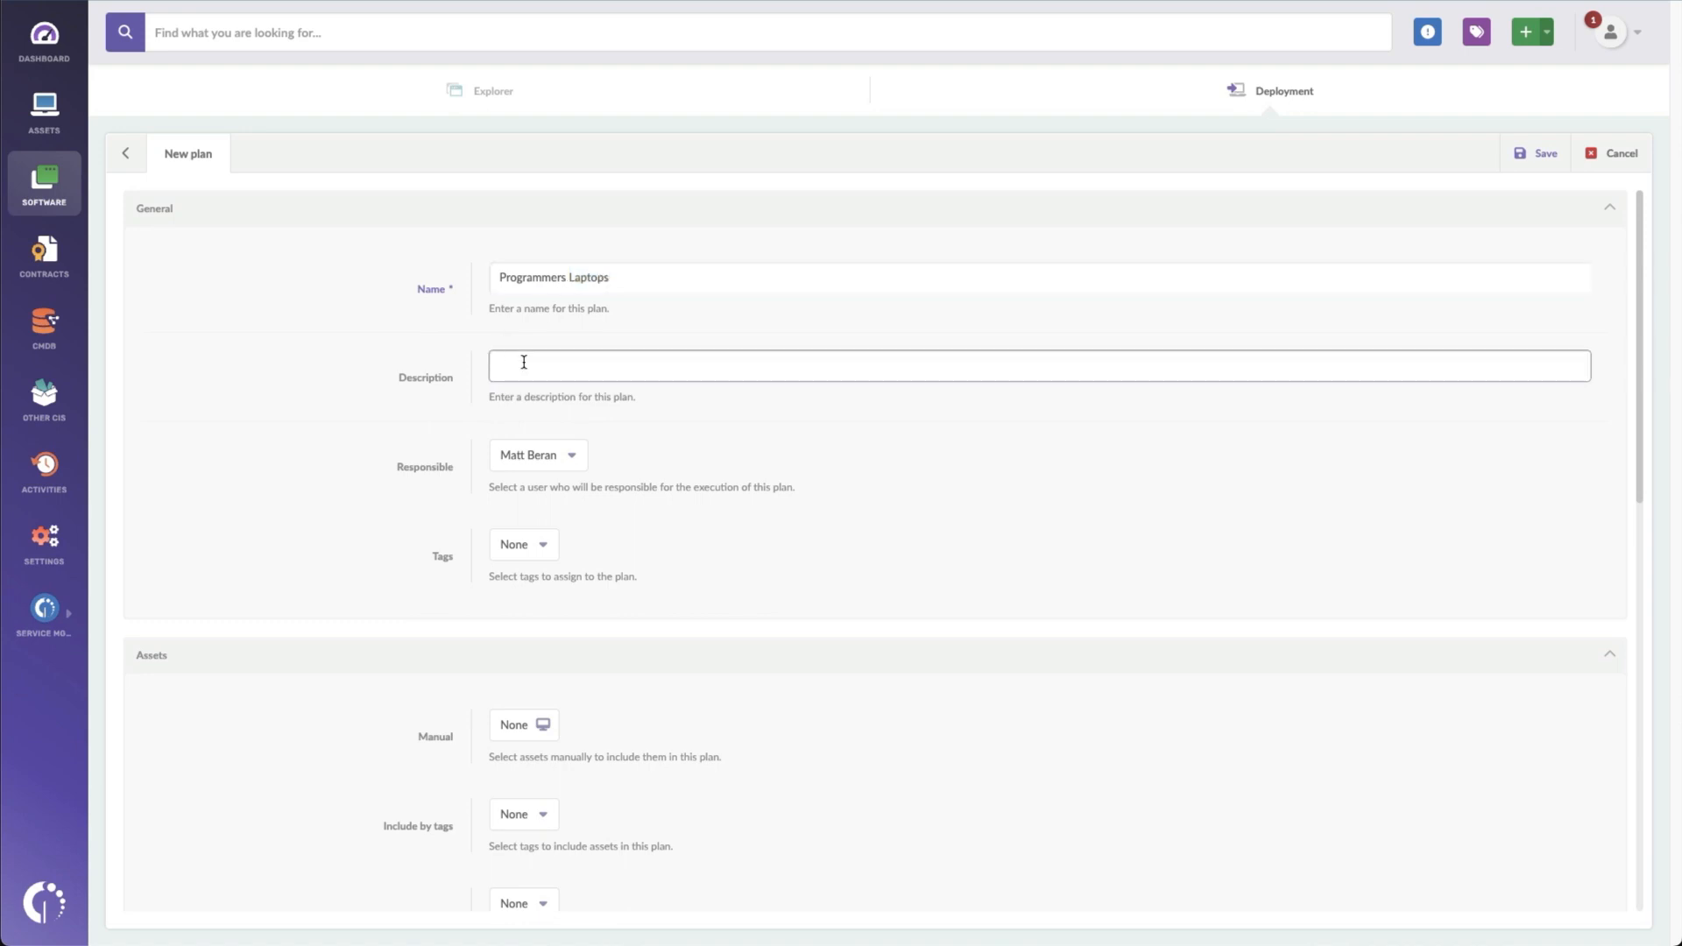
text(This is for our application development team)
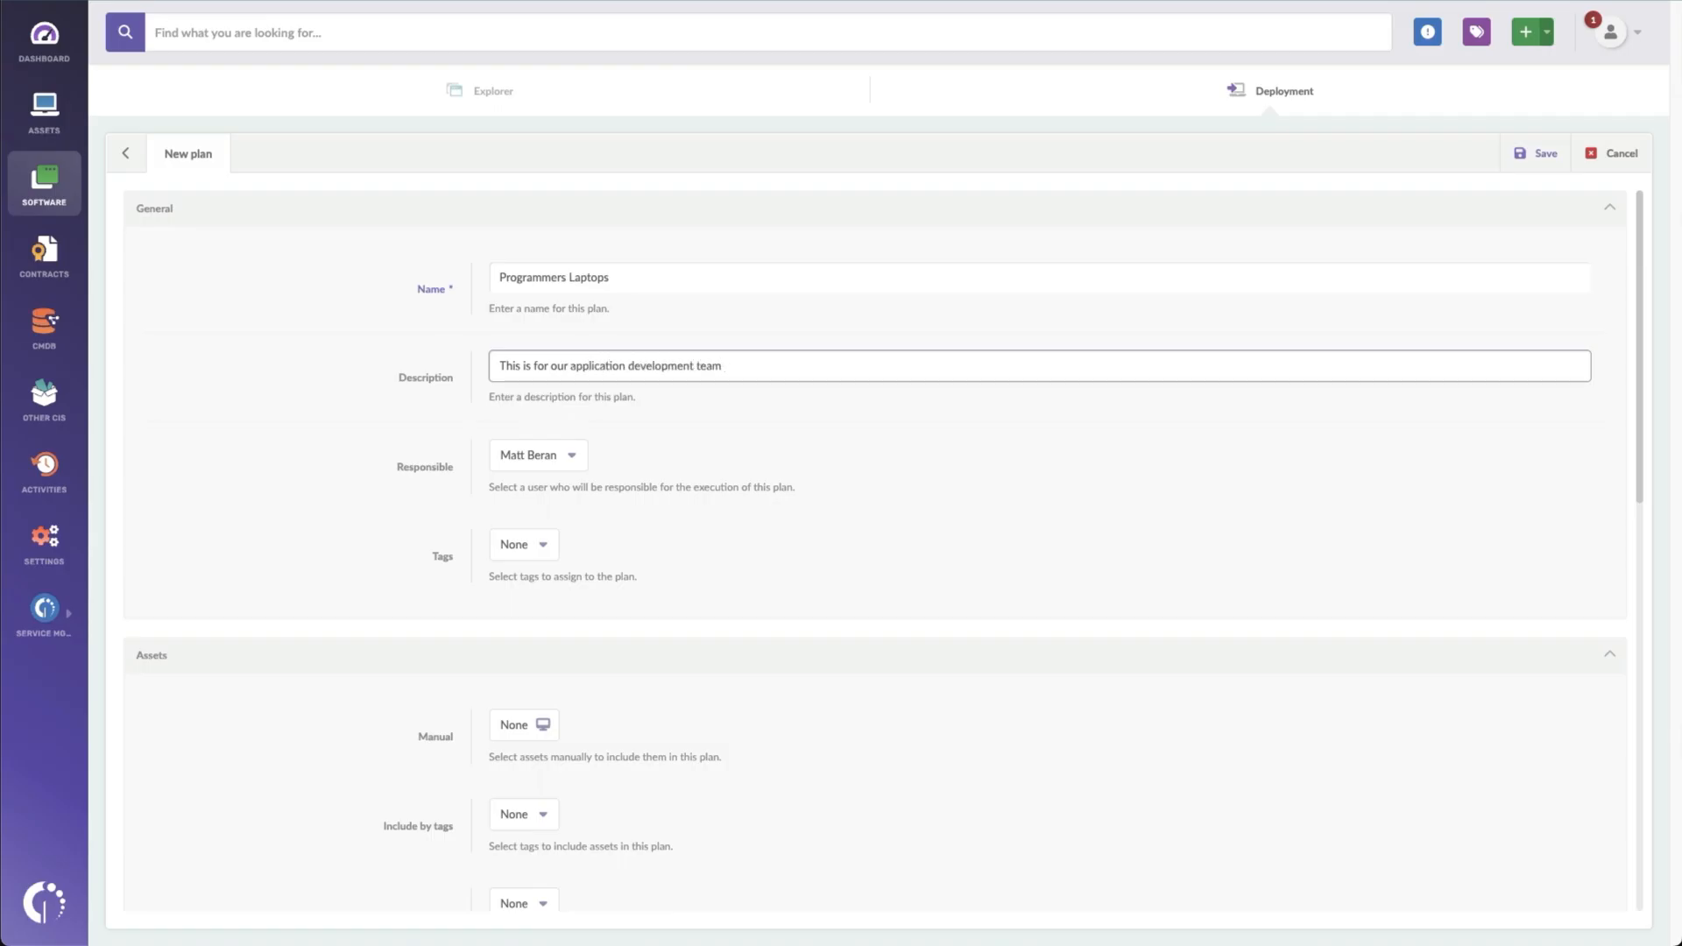
Include assets in the plan by the Deployment Test tag
scroll(357, 525, down, 1)
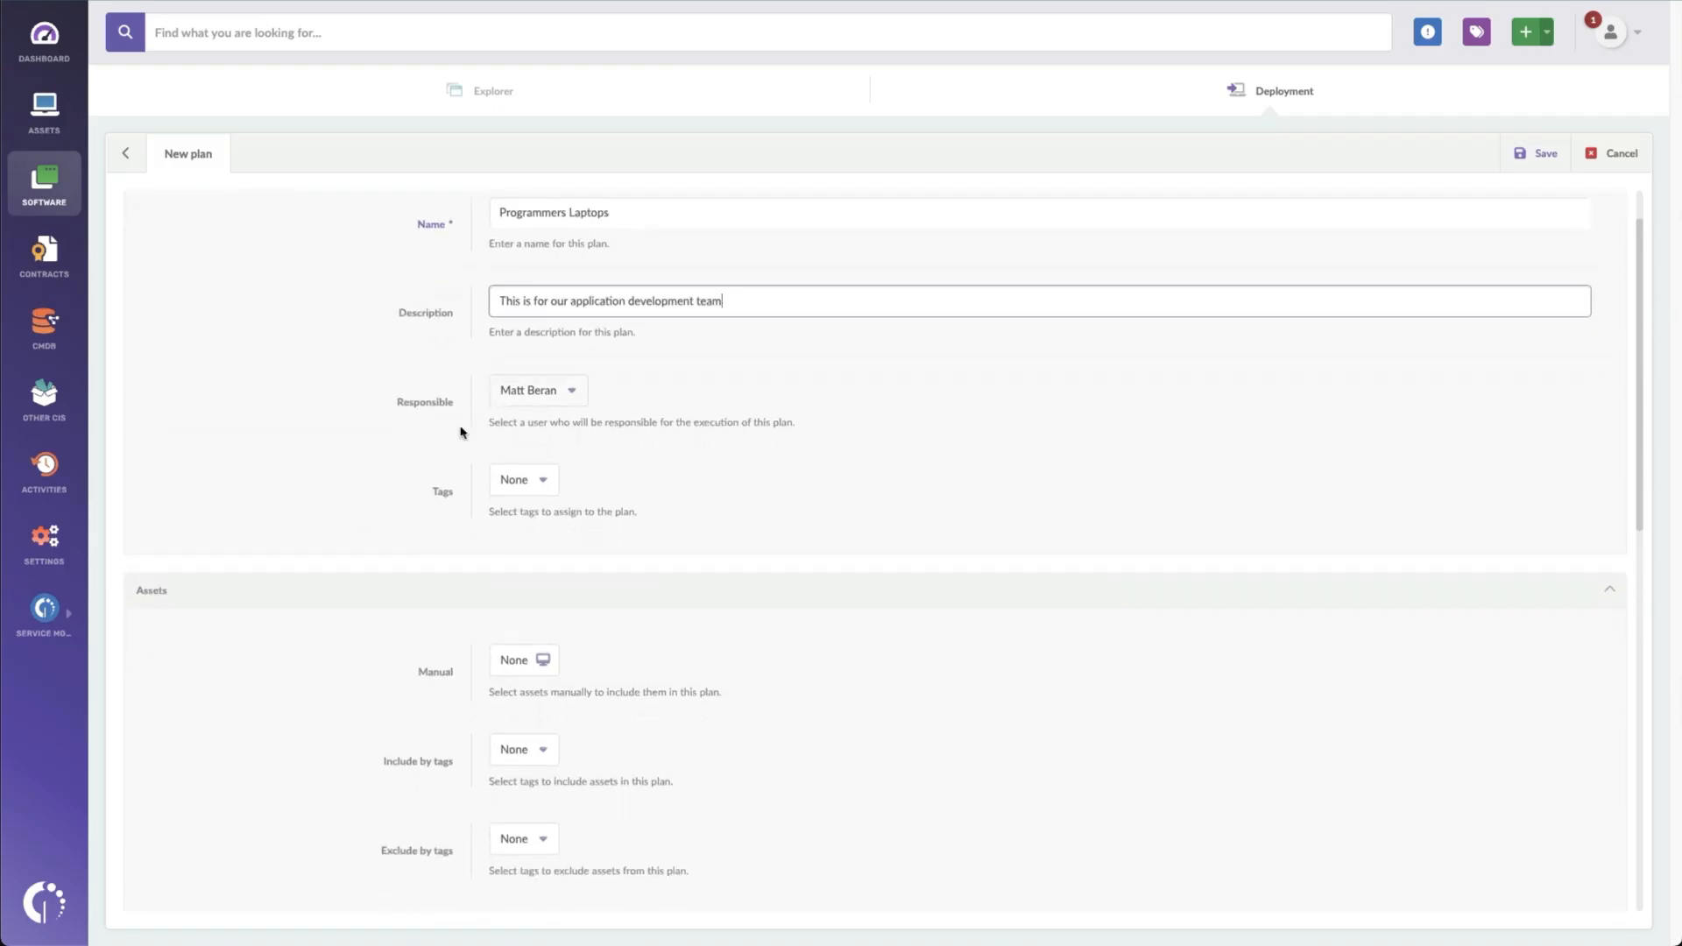
scroll(385, 530, down, 1)
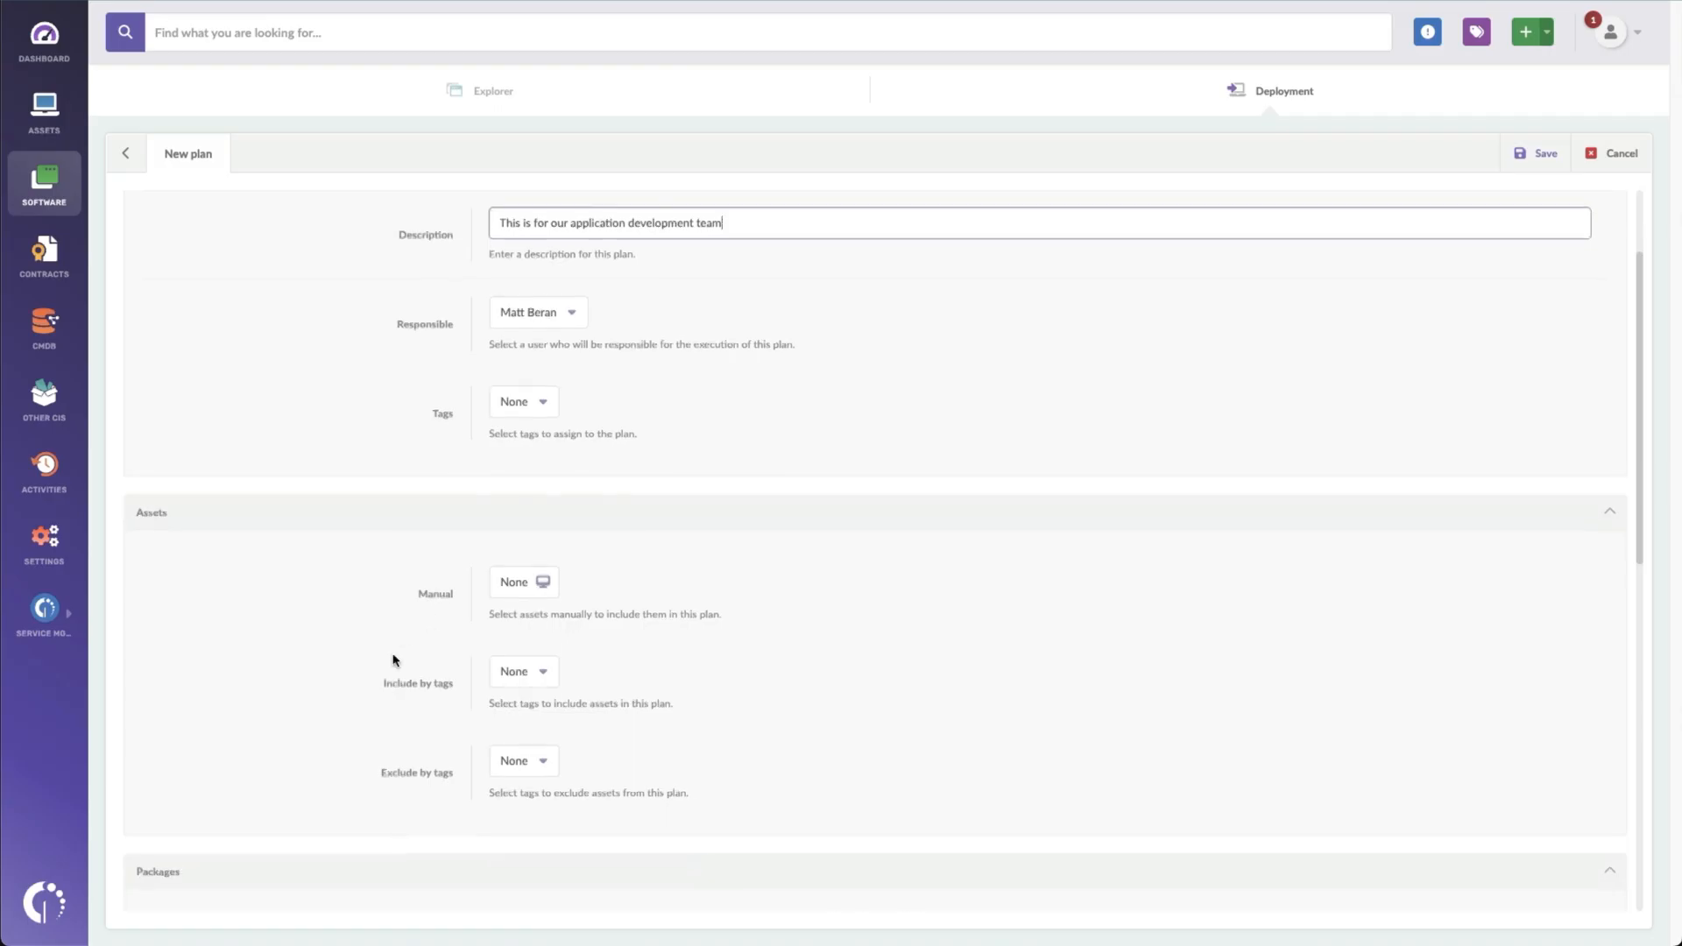
scroll(391, 657, down, 1)
click(511, 629)
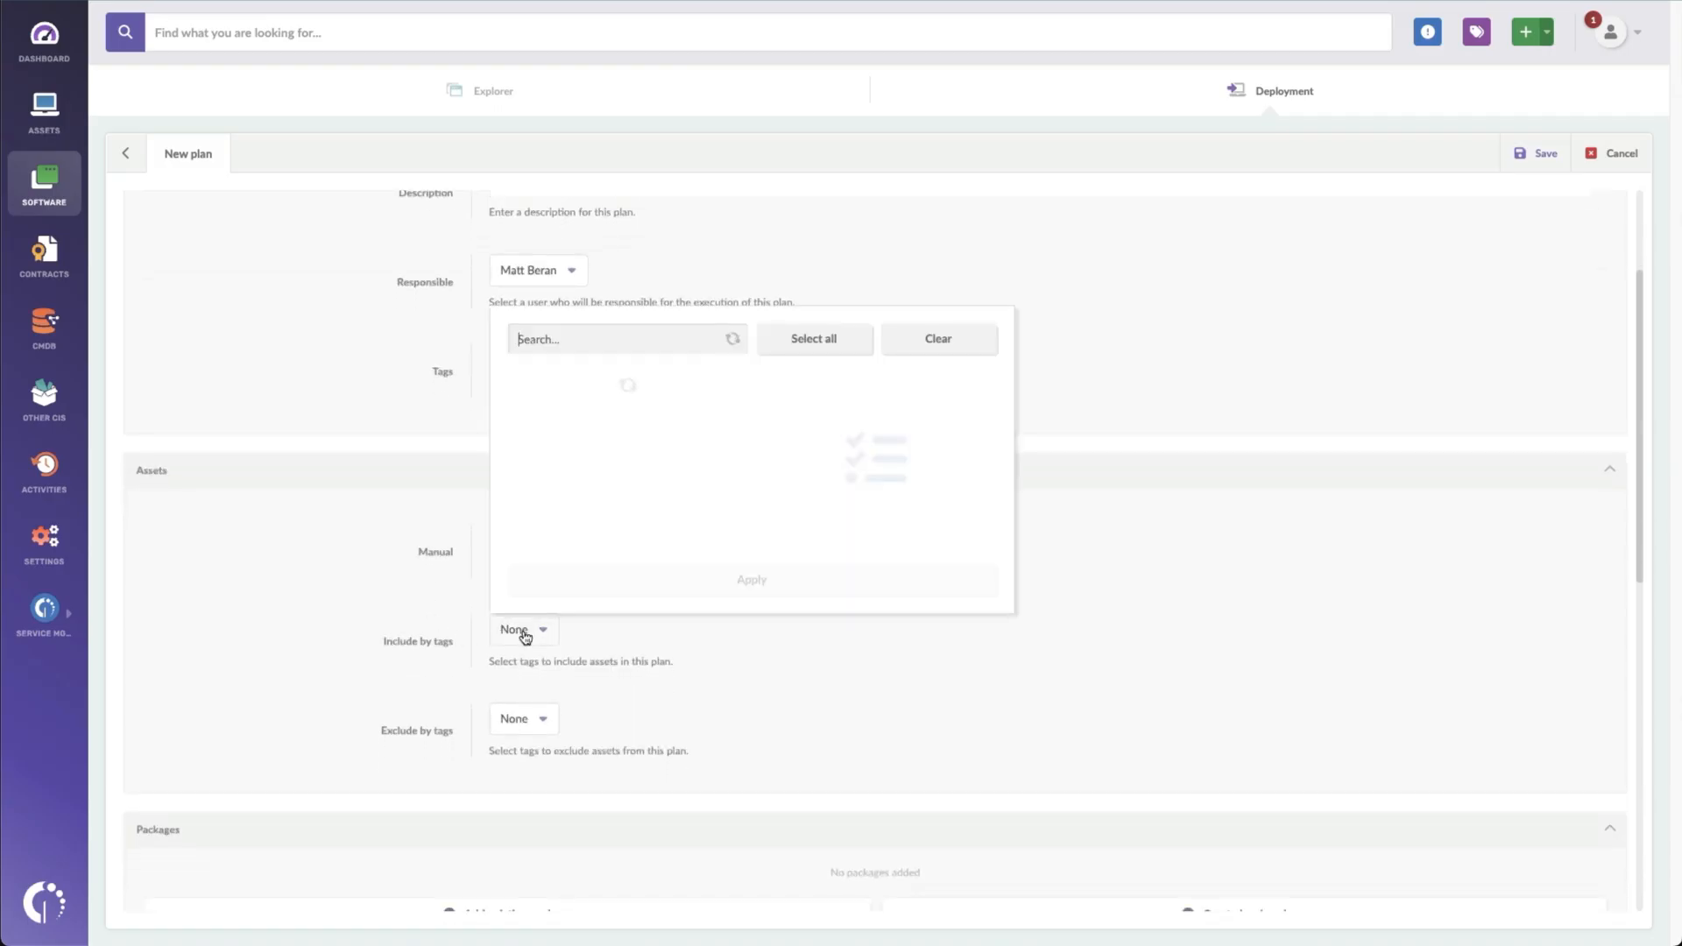
scroll(609, 506, down, 3)
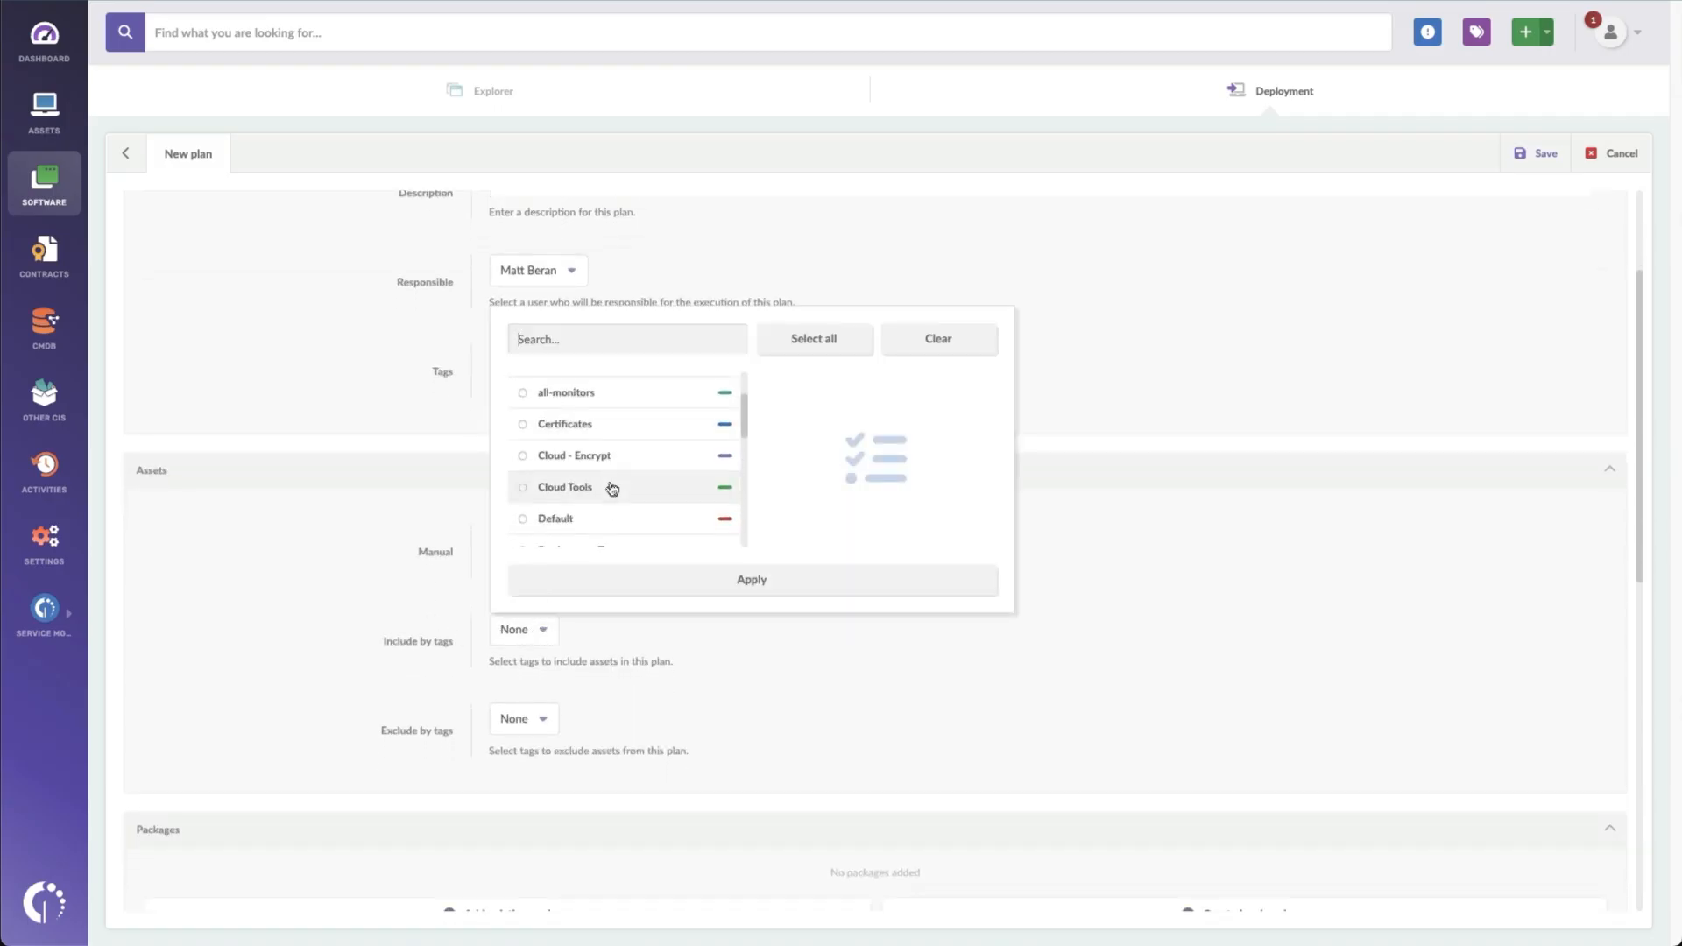
click(603, 531)
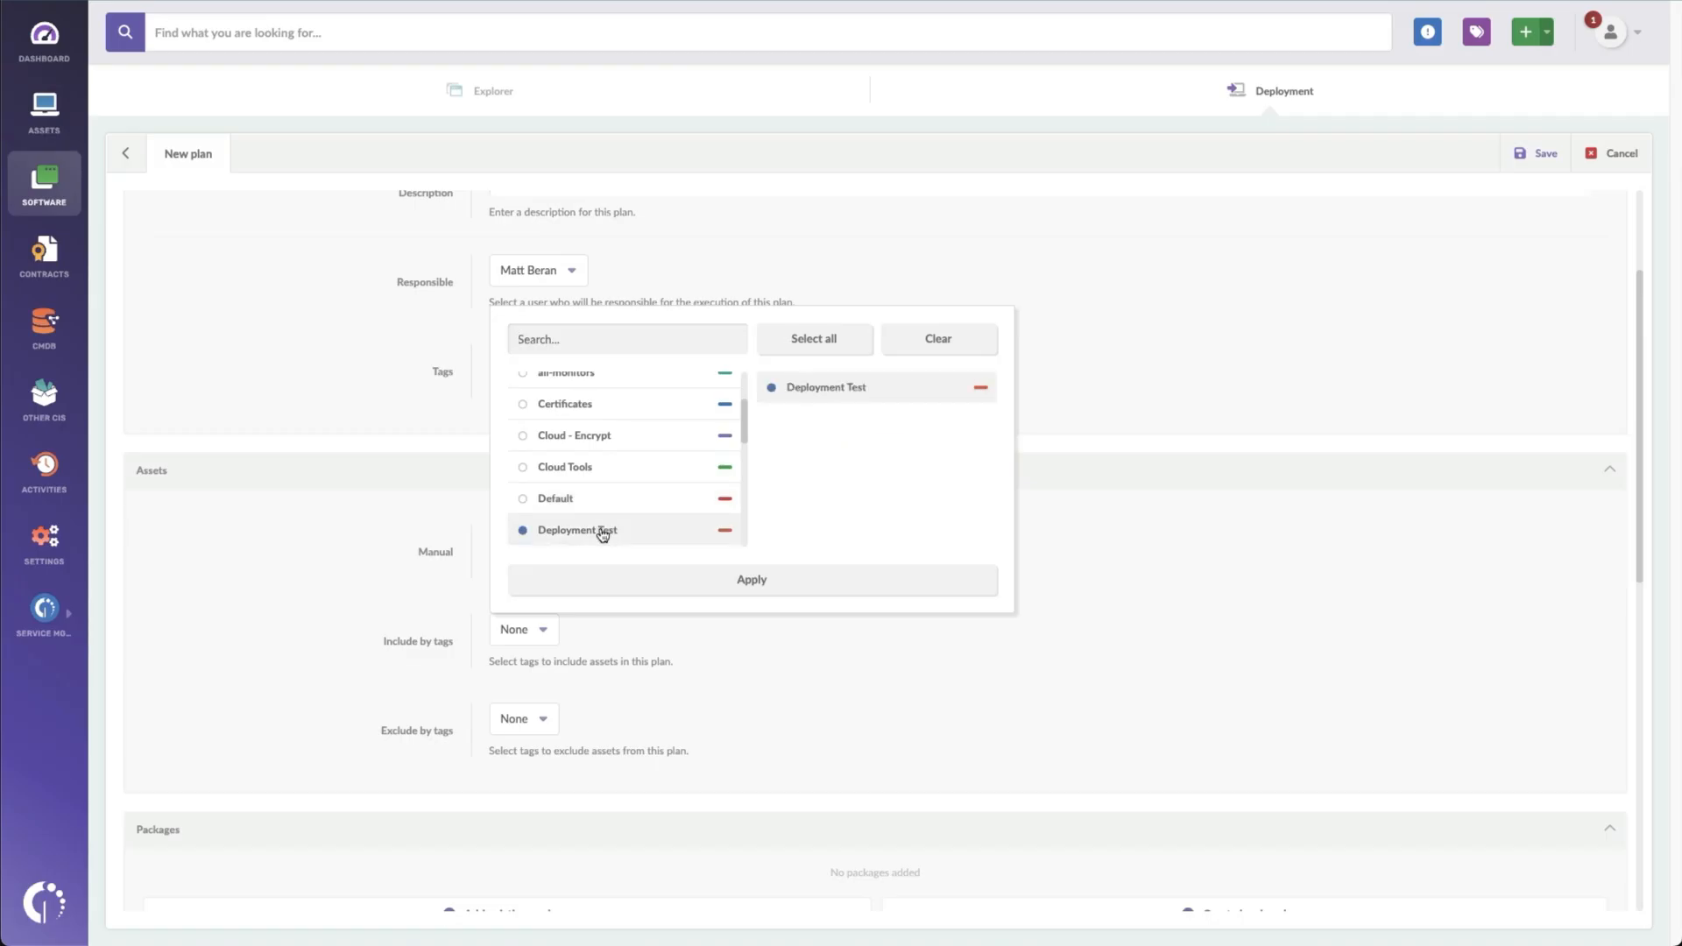
click(676, 575)
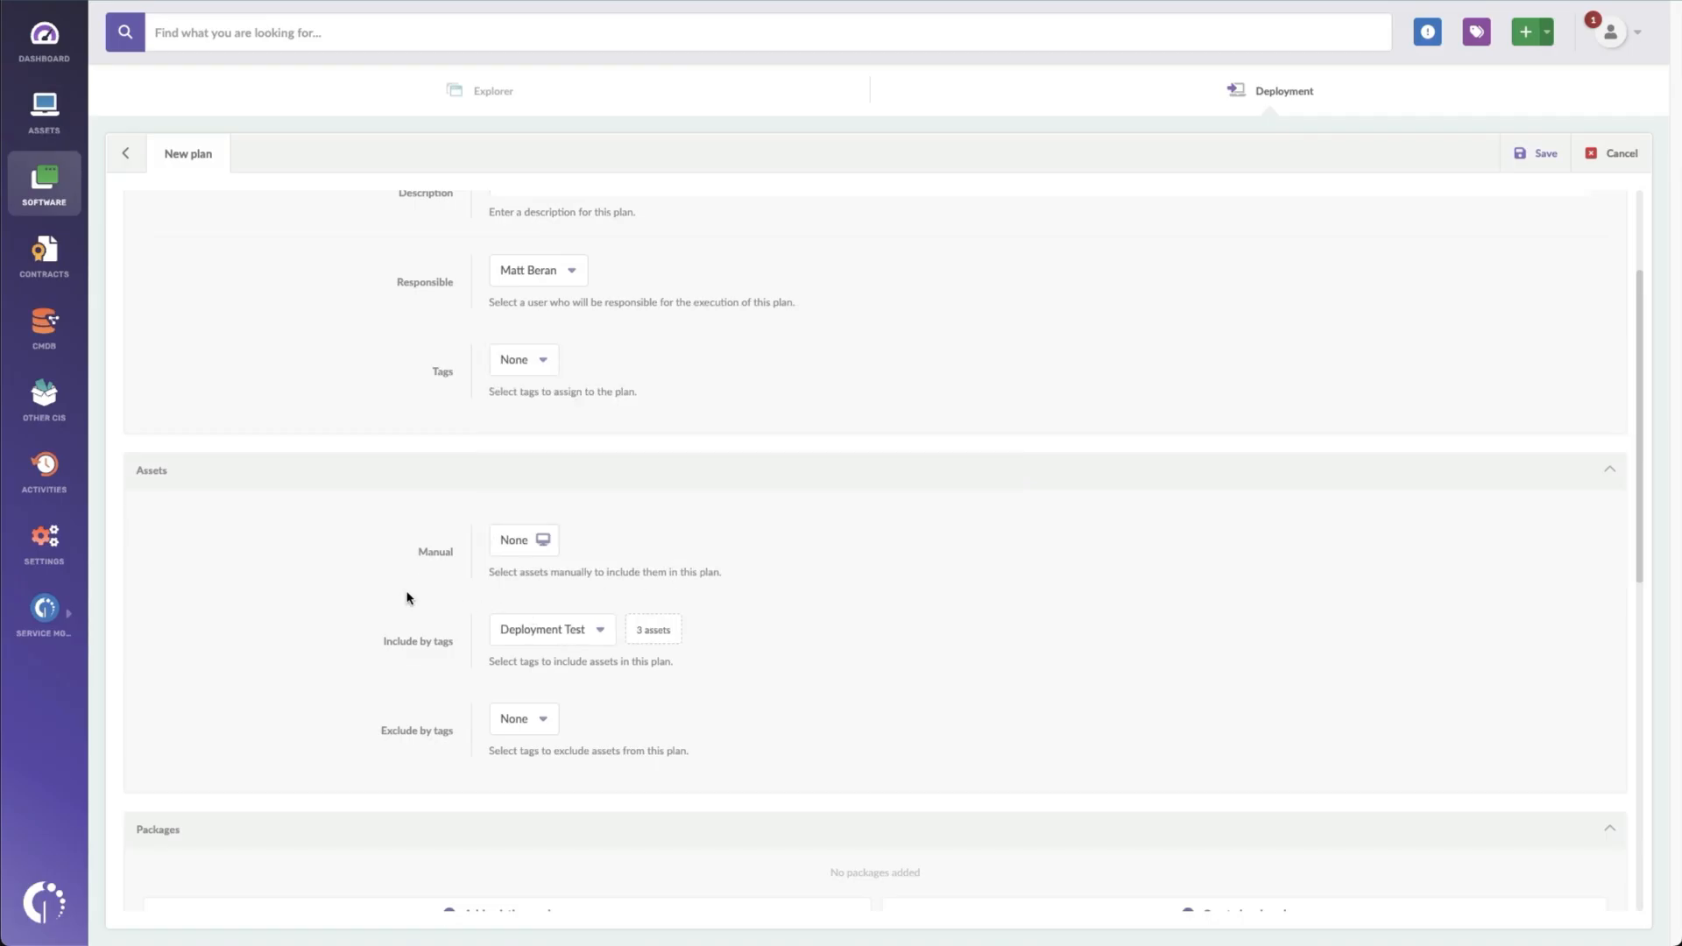
Add the existing Notepad++ (v8.6.9) package to the deployment plan
scroll(388, 609, down, 3)
scroll(390, 610, down, 1)
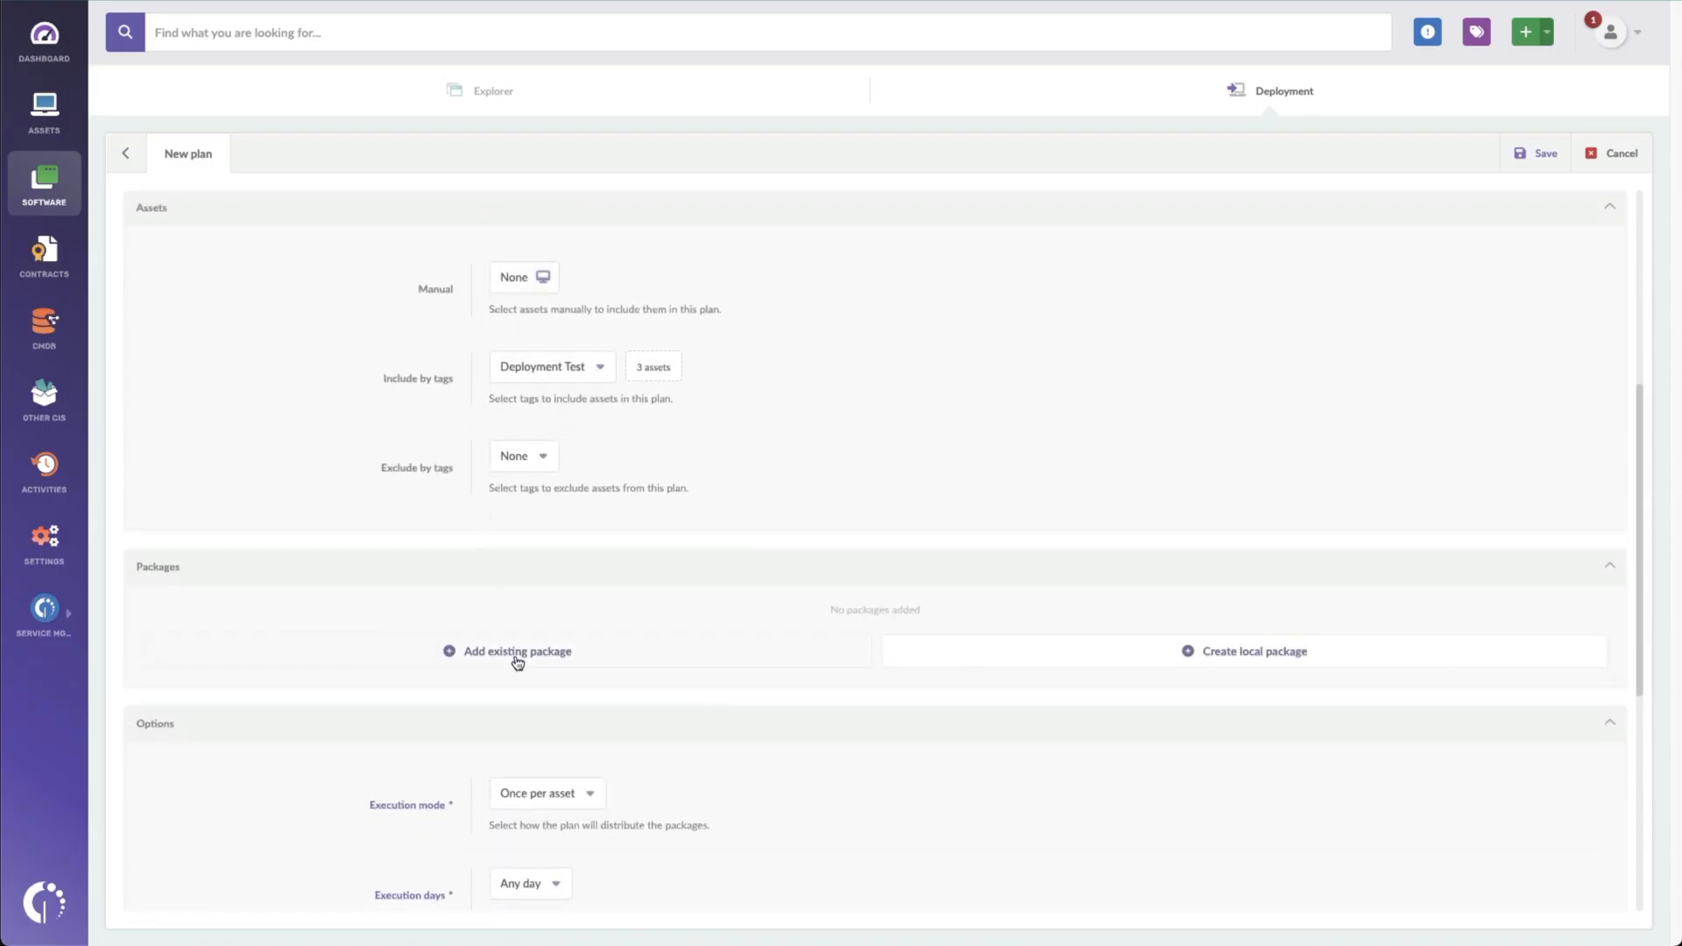
click(517, 652)
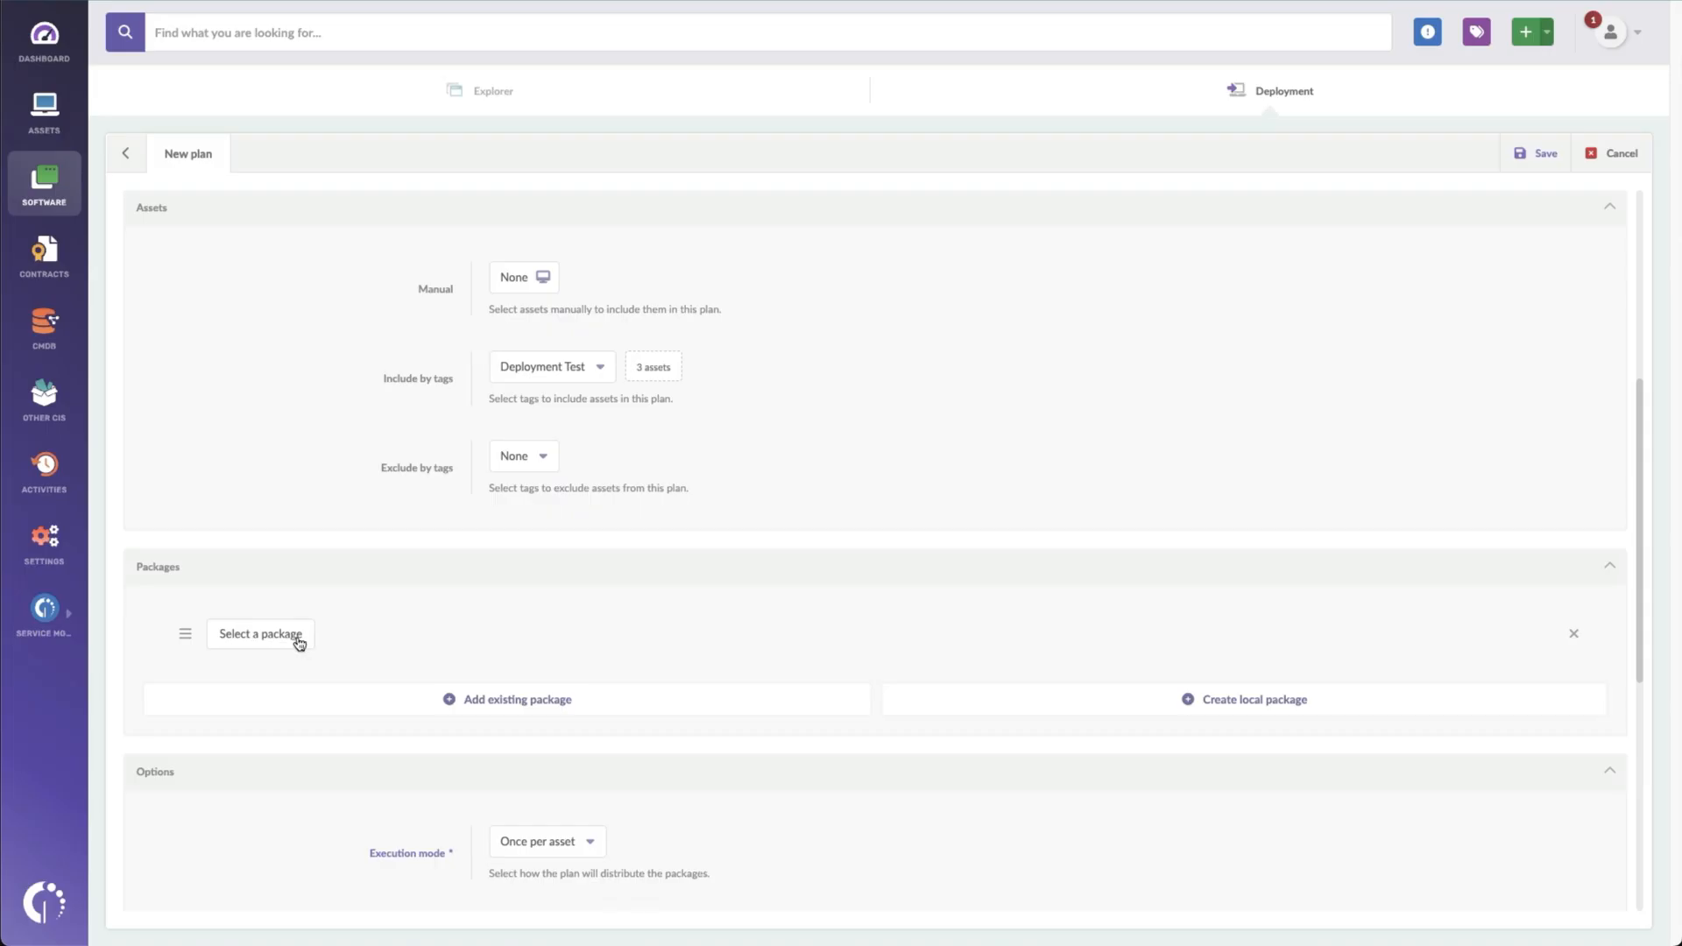
click(296, 642)
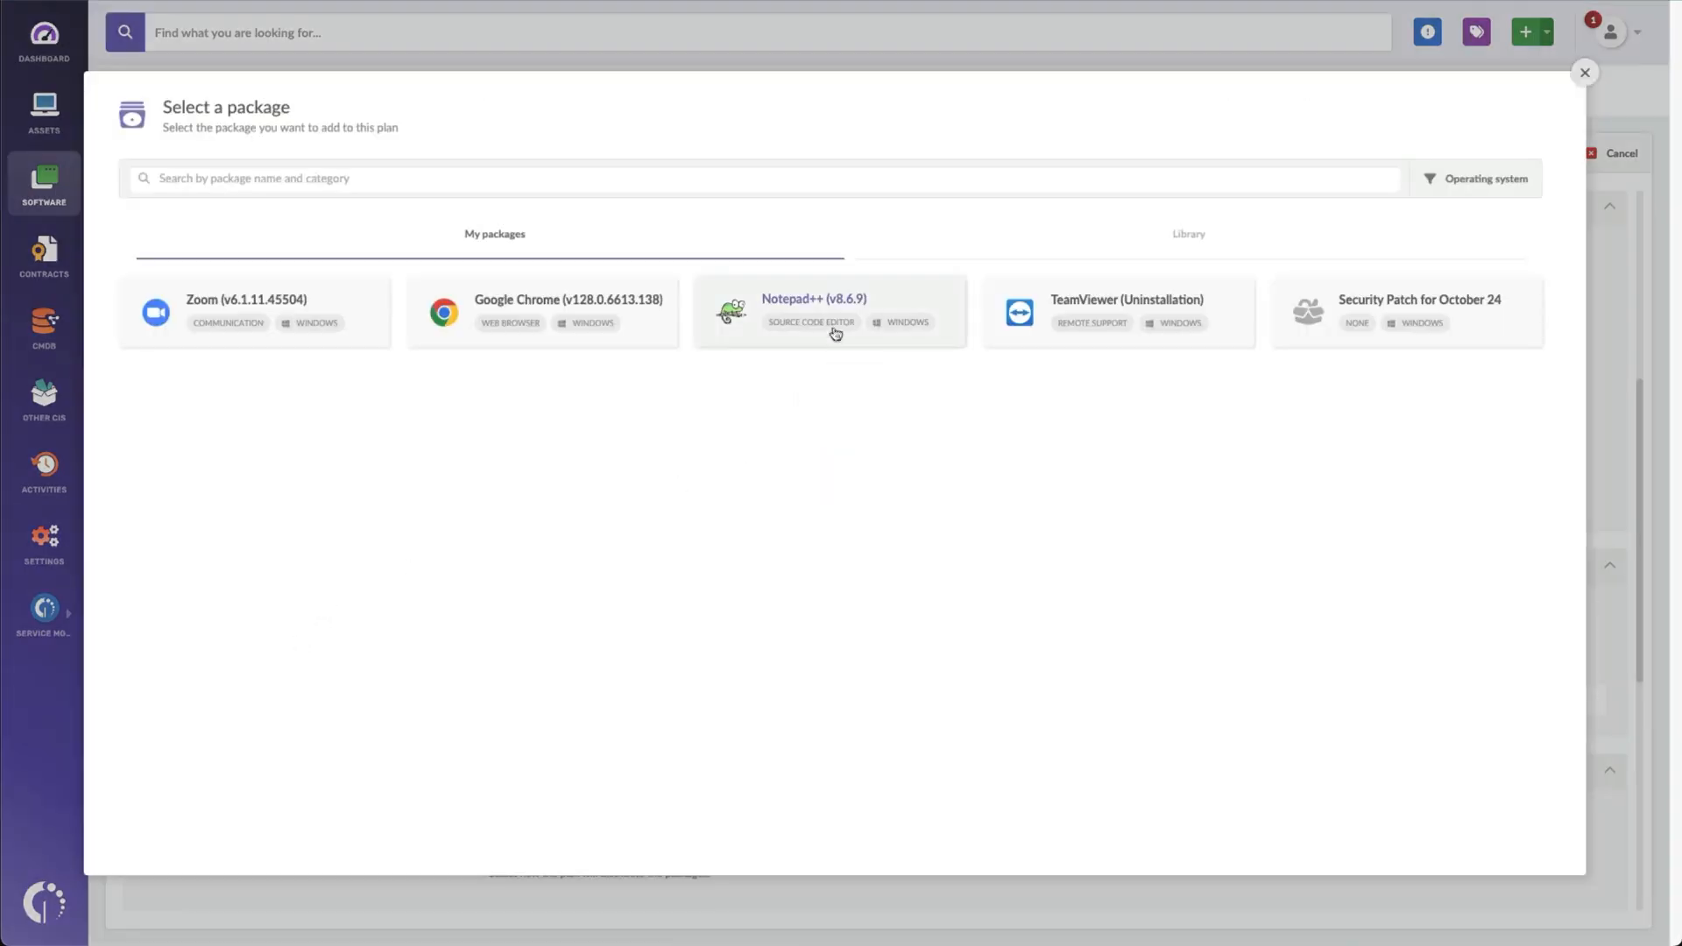
click(837, 316)
click(1363, 555)
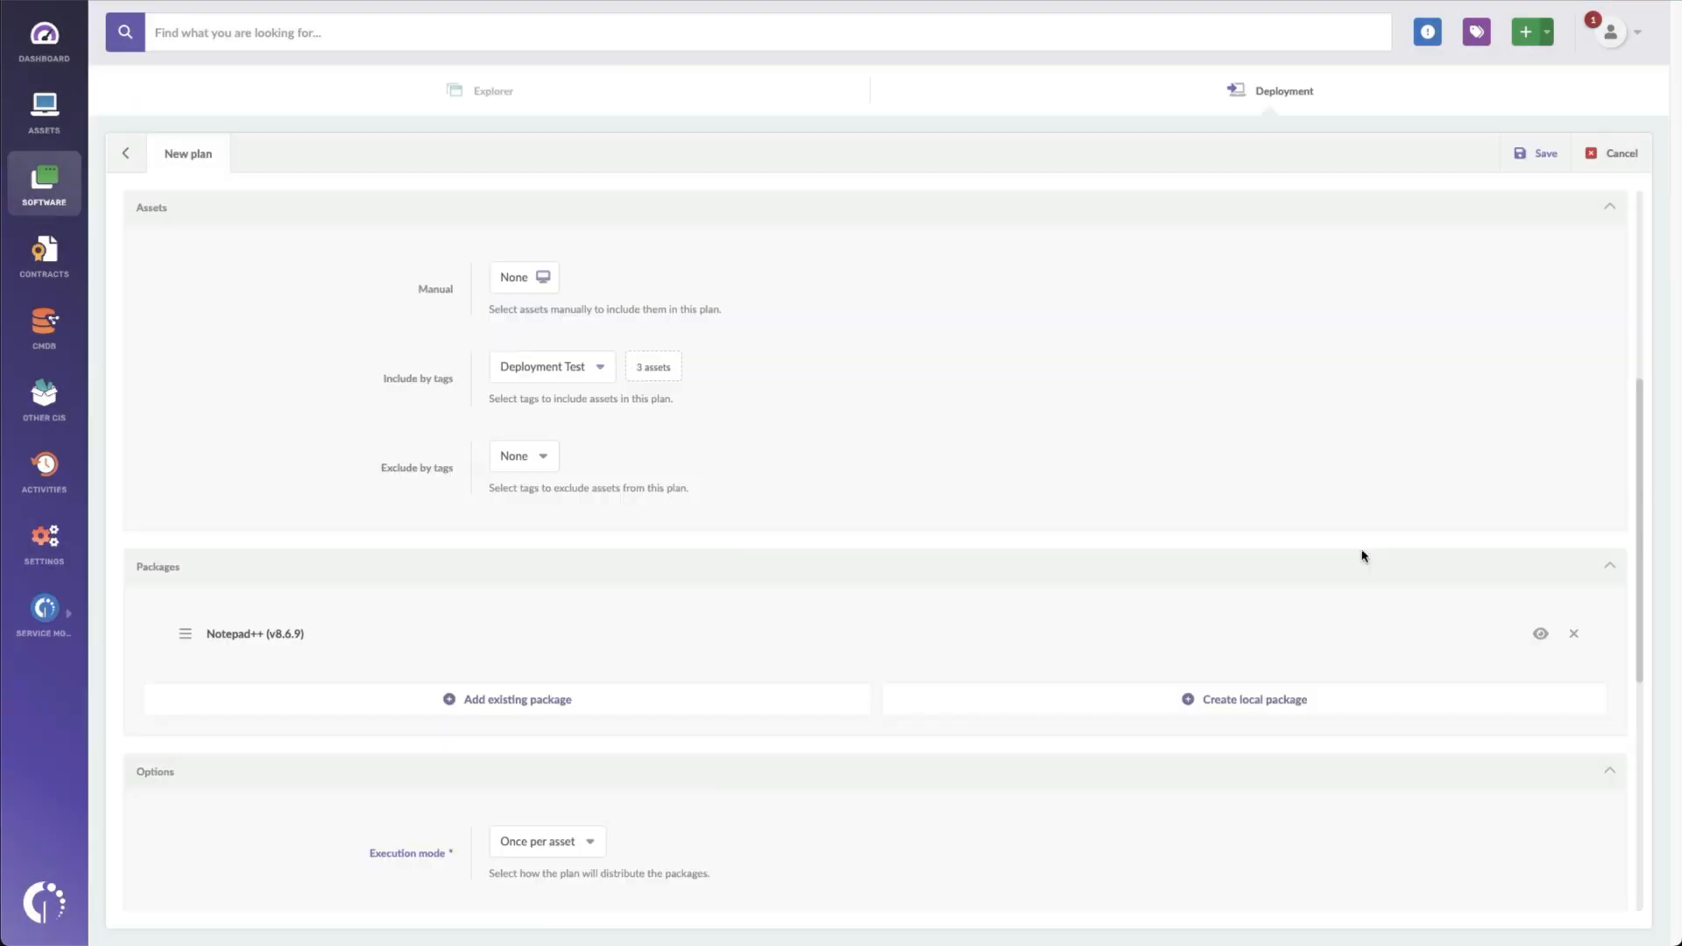
Review the plan's execution days, retries and concurrency limit with the default options, and save the plan
scroll(840, 488, down, 4)
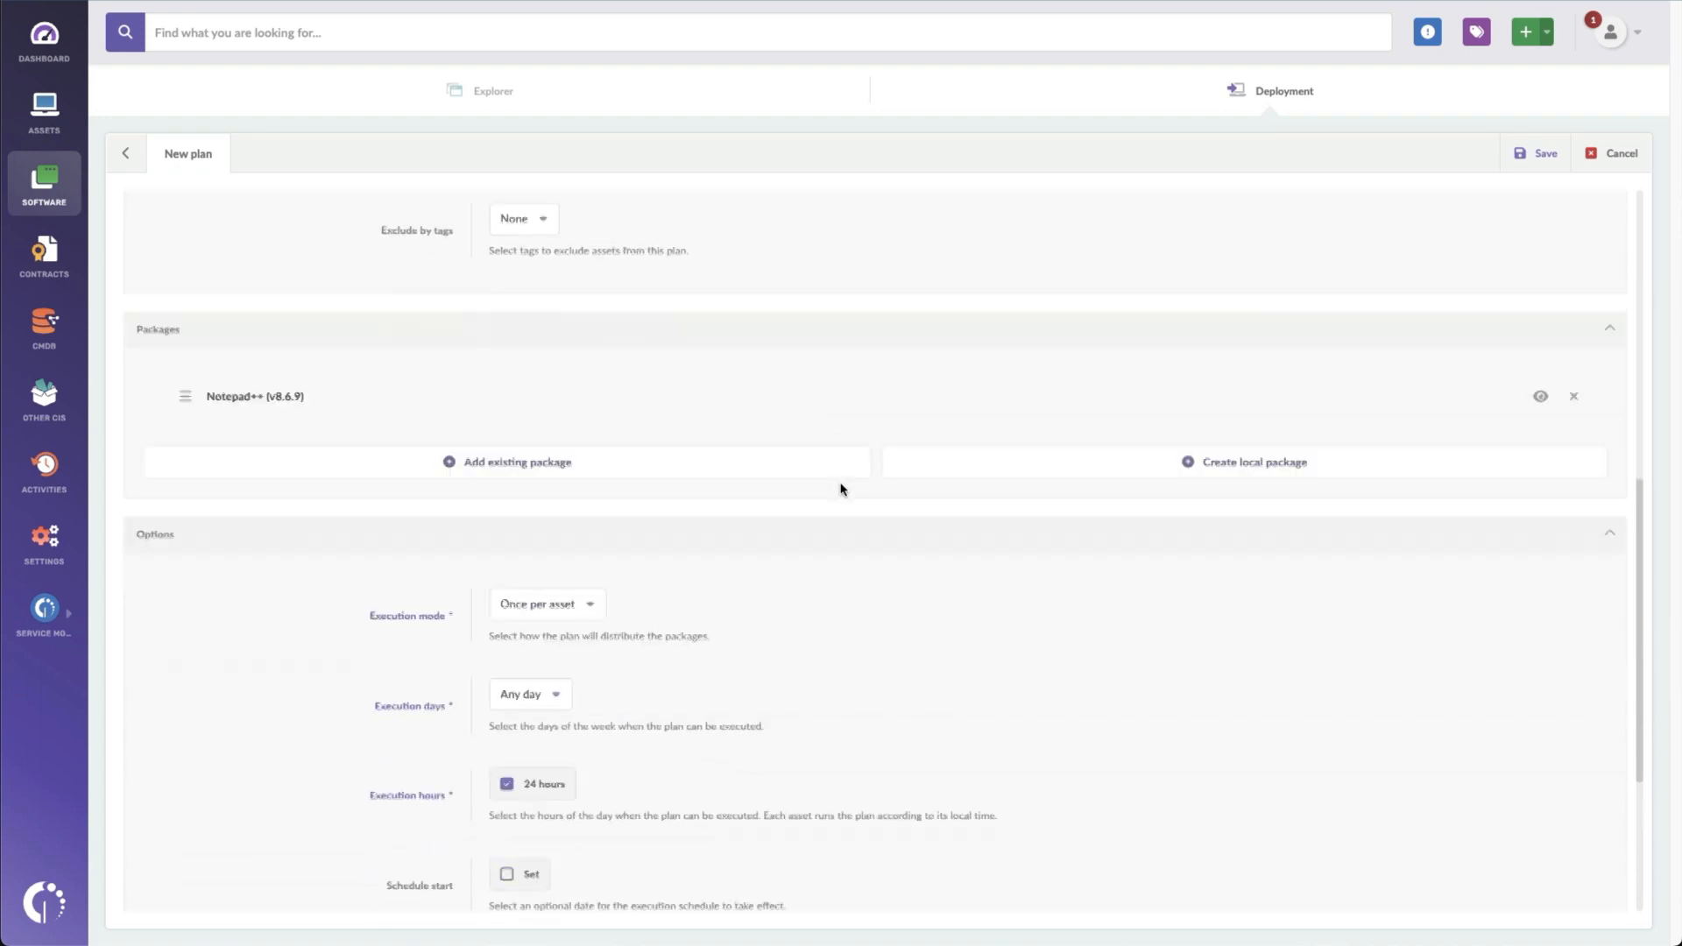
scroll(840, 489, down, 2)
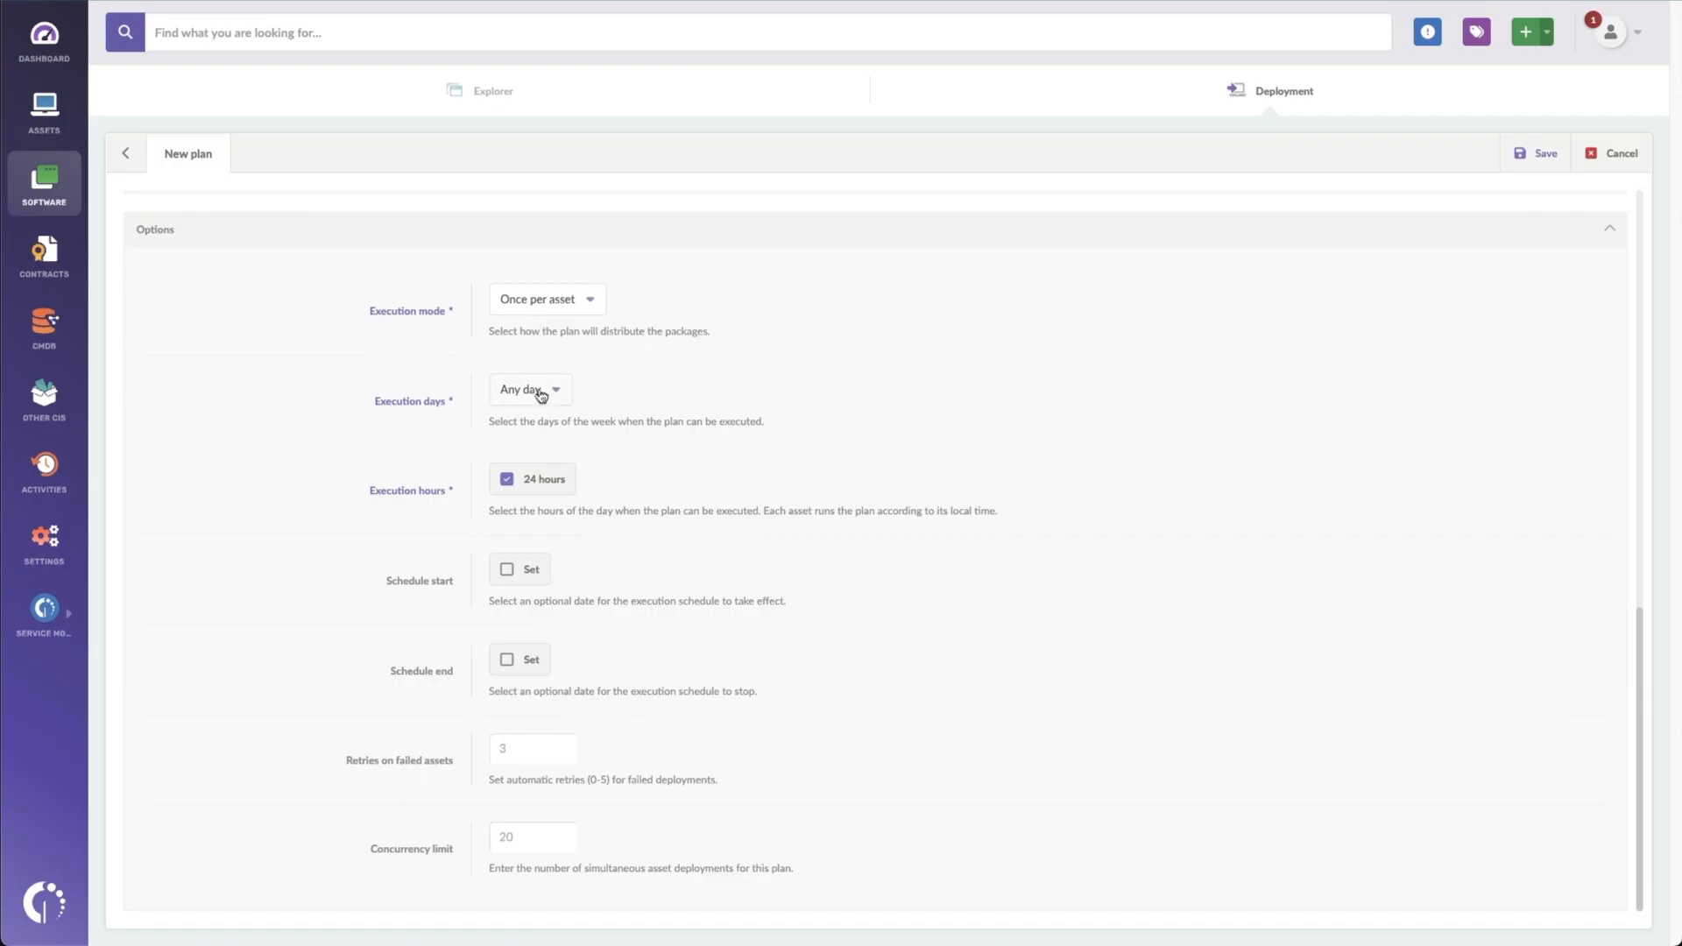
click(557, 395)
click(557, 395)
click(554, 831)
text(20)
click(528, 750)
click(559, 850)
double_click(558, 849)
key(BackSpace)
click(1524, 152)
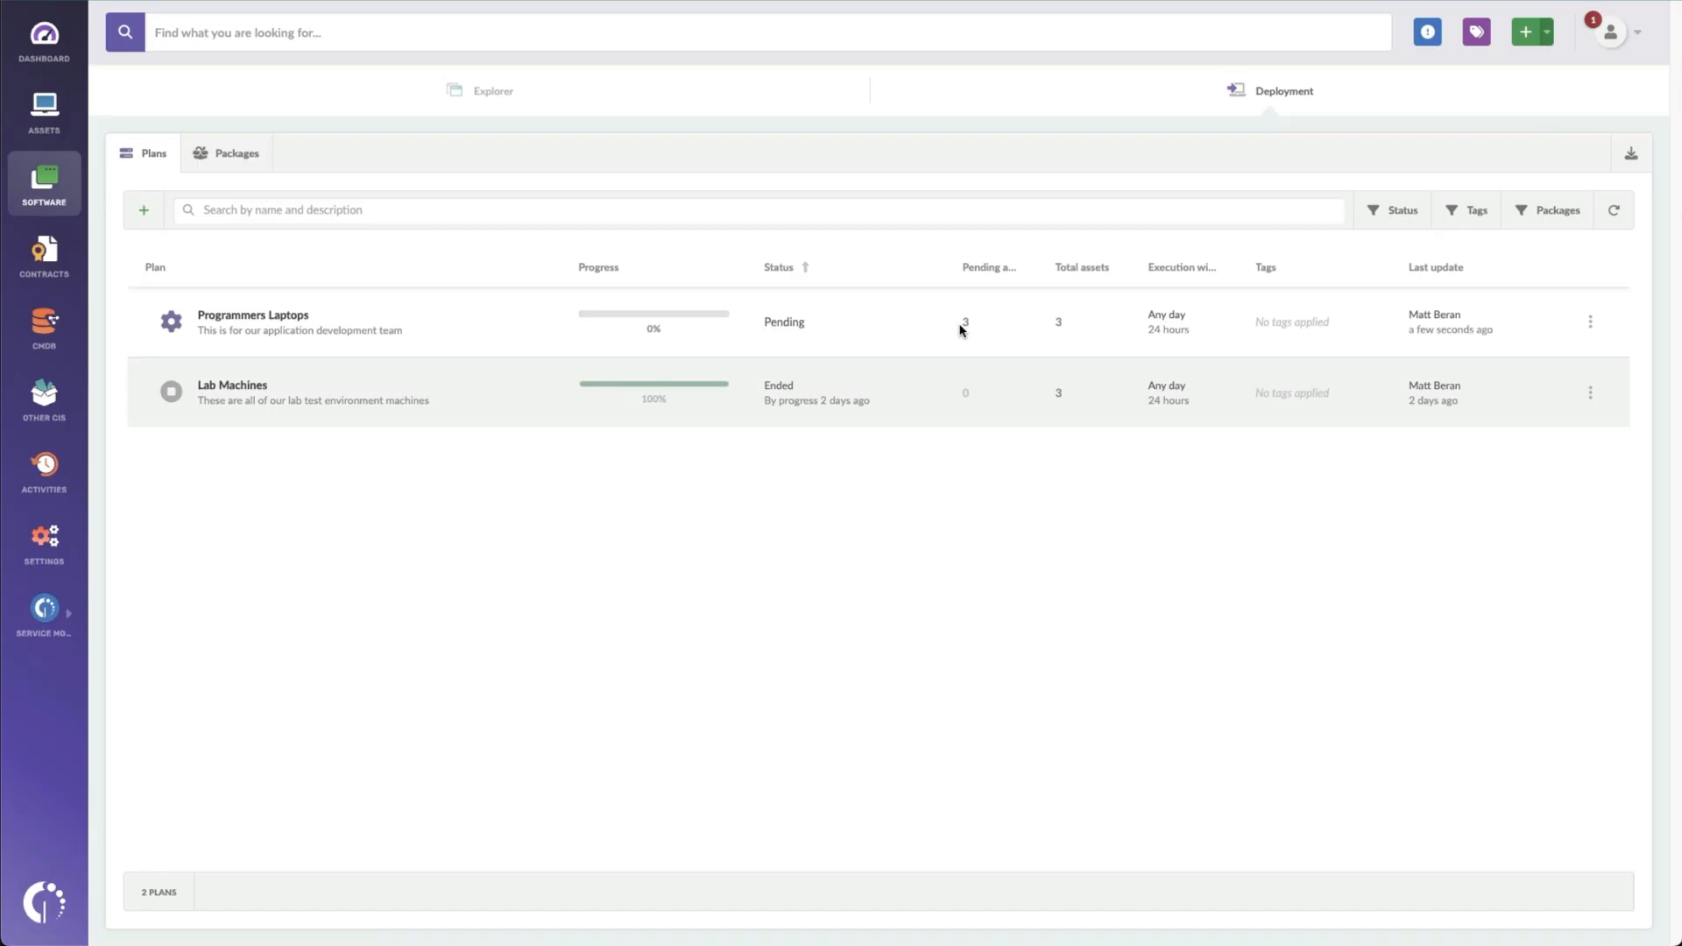
Open the Programmers Laptops plan to check the deployment status of each included asset
mouse_move(962, 330)
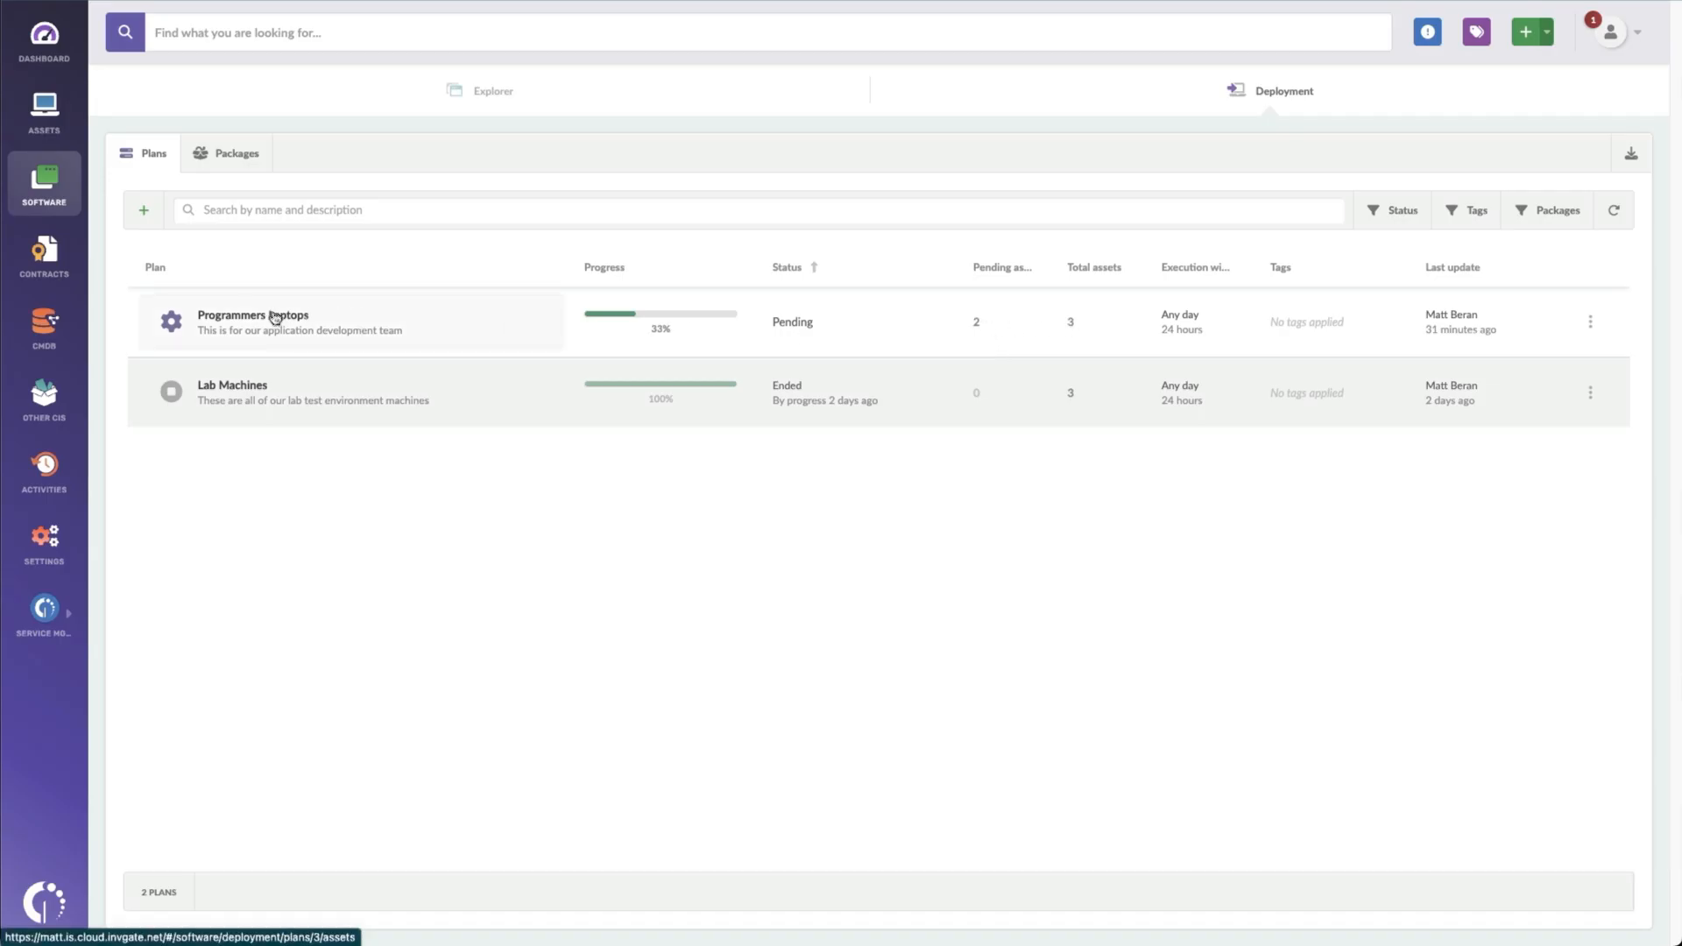
click(266, 321)
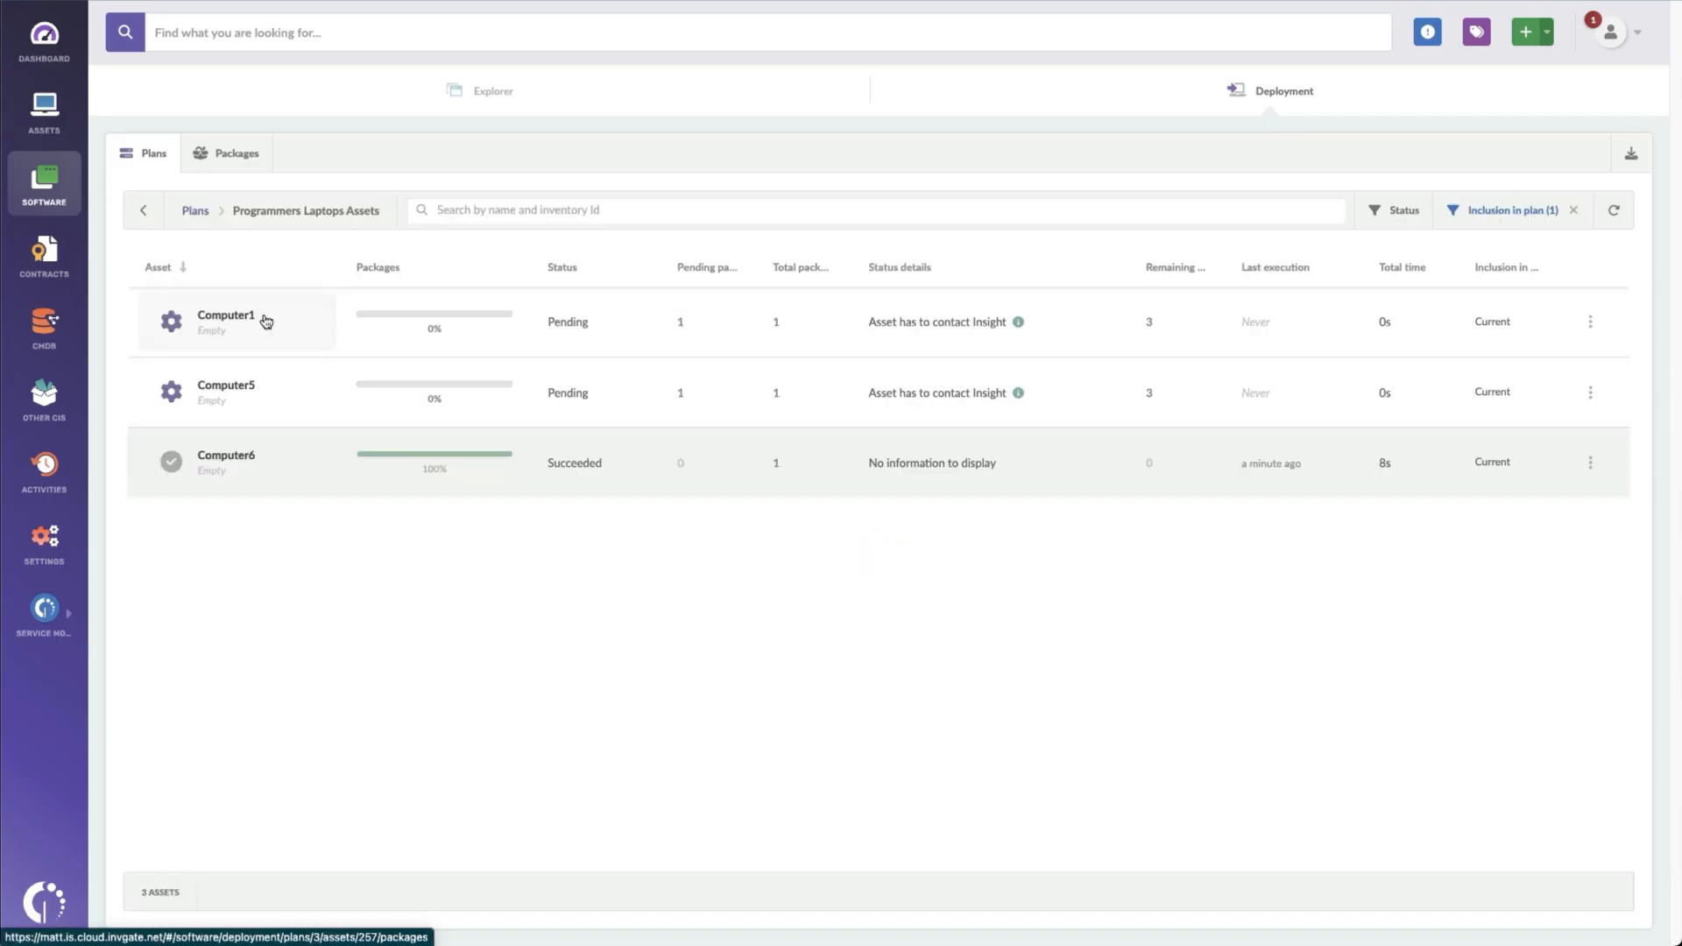